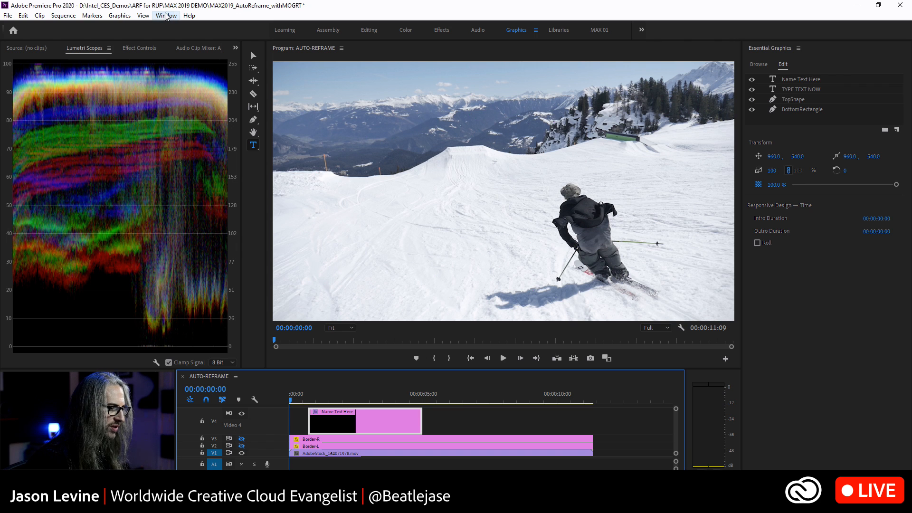
{"action": "left_click", "coordinate": [166, 16]}
{"action": "mouse_move", "coordinate": [160, 28]}
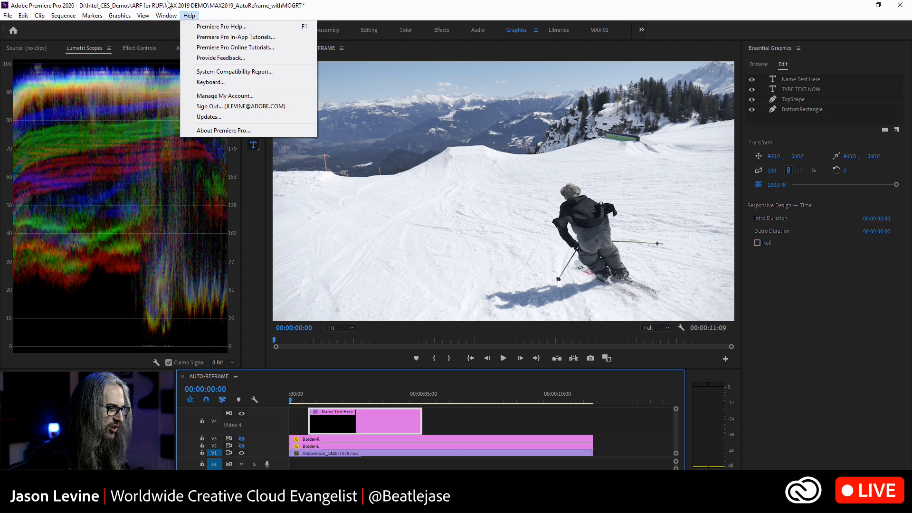
{"action": "left_click", "coordinate": [169, 2]}
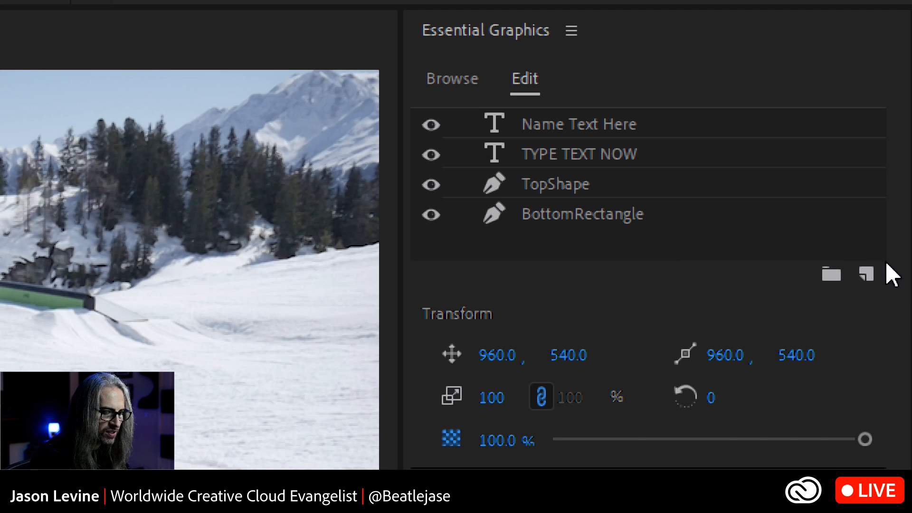
{"action": "left_click", "coordinate": [865, 276]}
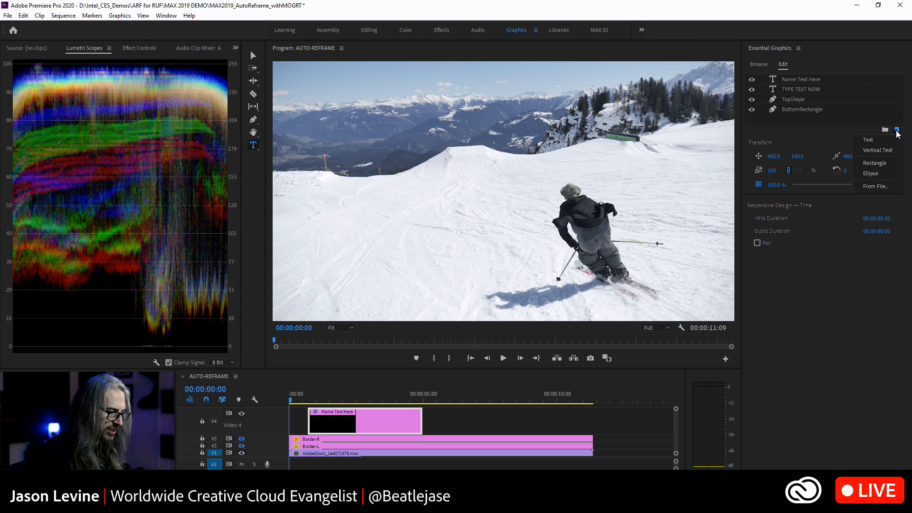
{"action": "left_click", "coordinate": [272, 375]}
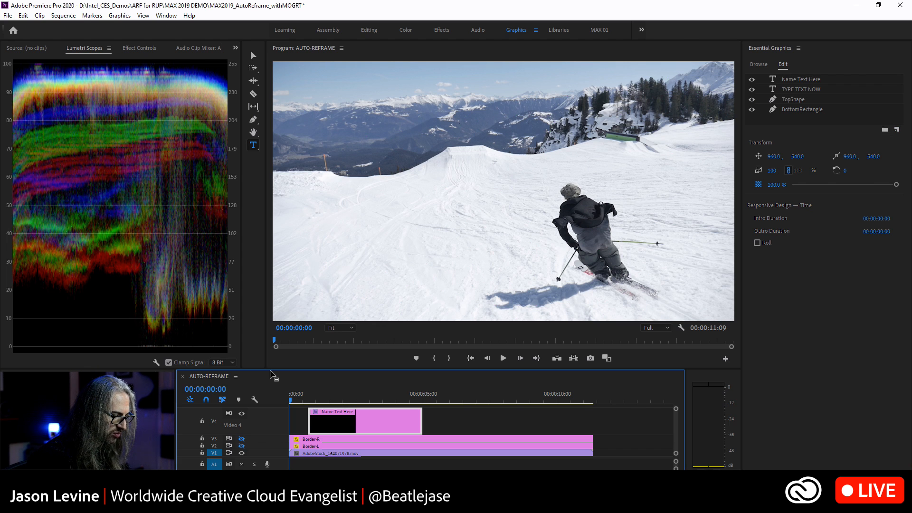
Play the opening seconds of the AUTO-REFRAME sequence to preview the lower-third title animating in and out.
{"action": "key", "text": "space"}
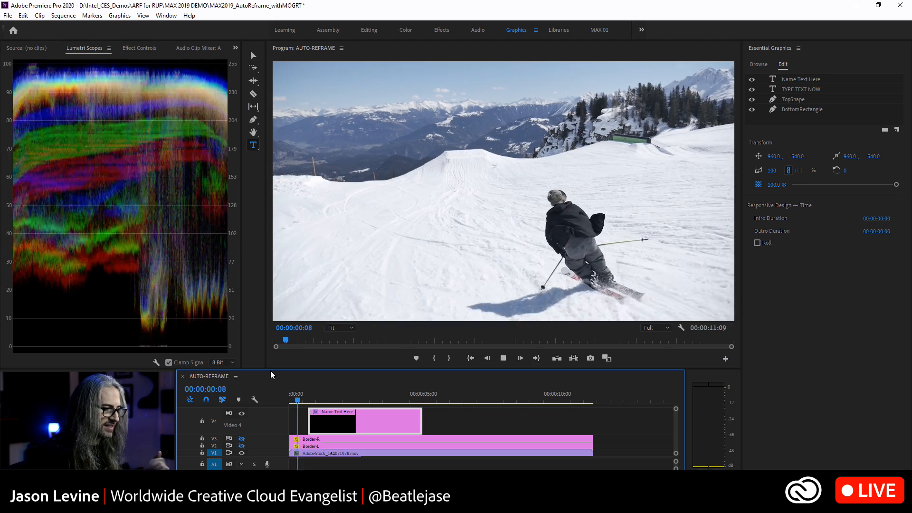
{"action": "key", "text": "space"}
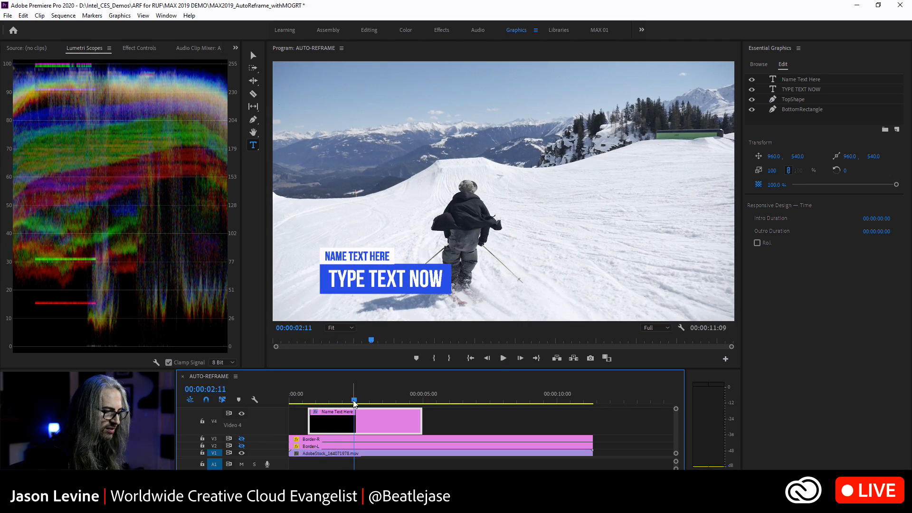
{"action": "left_click", "coordinate": [300, 403]}
{"action": "key", "text": "space"}
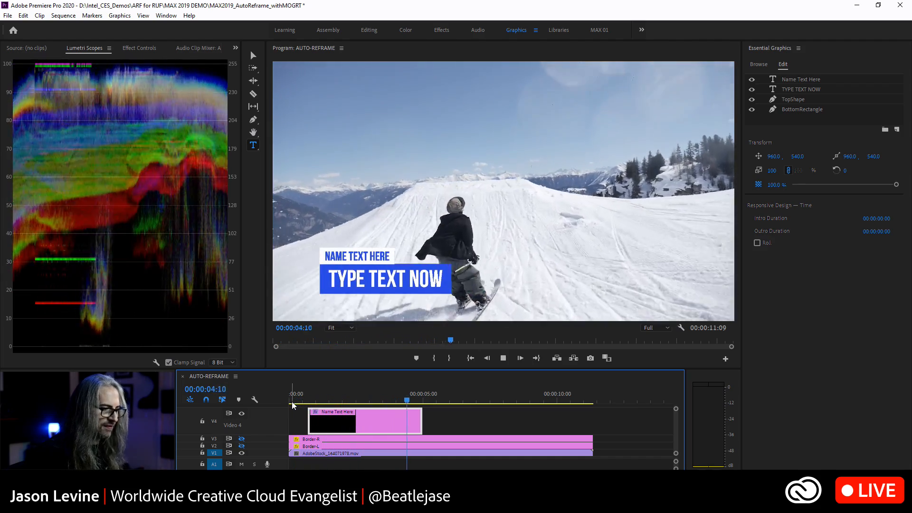
{"action": "key", "text": "space"}
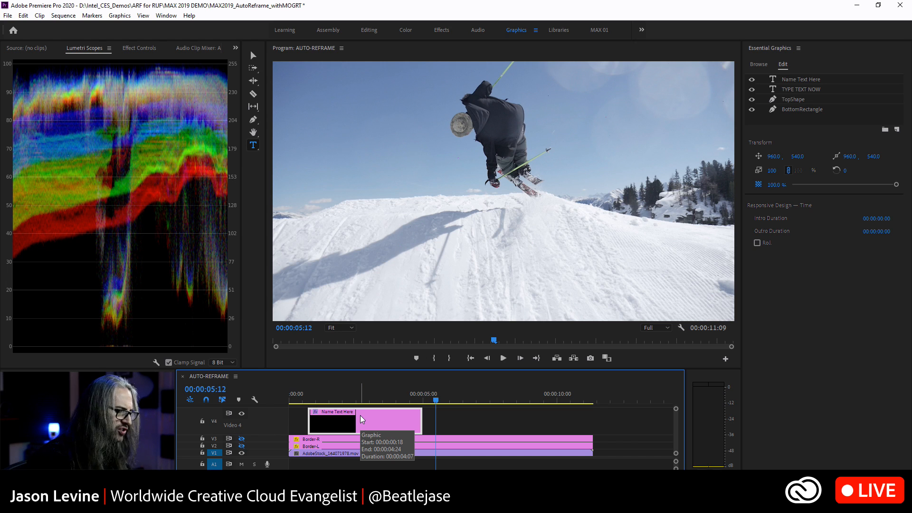
Show the lower-third graphic's keyframes in Effect Controls with the playhead moved back near the start of the sequence.
{"action": "left_click", "coordinate": [130, 49]}
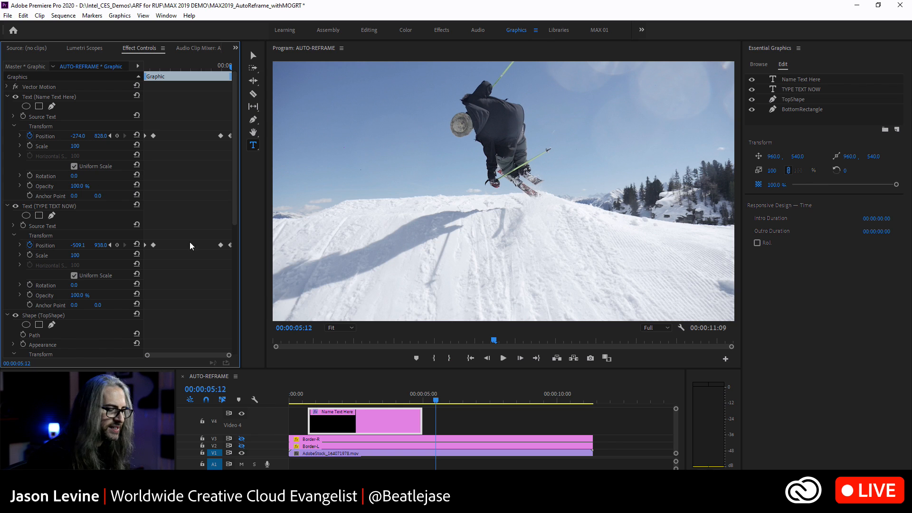
{"action": "left_click", "coordinate": [437, 402]}
{"action": "left_click_drag", "start_coordinate": [437, 402], "coordinate": [296, 407]}
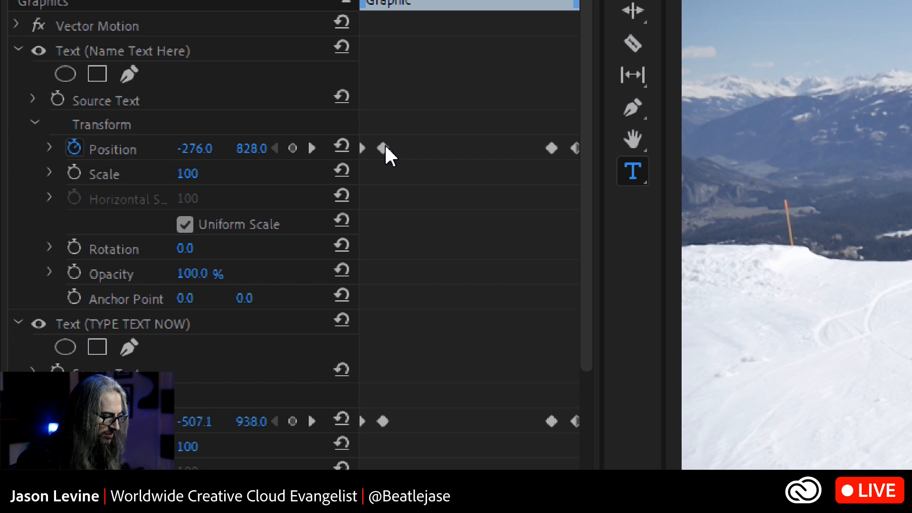
{"action": "key", "text": "super+s"}
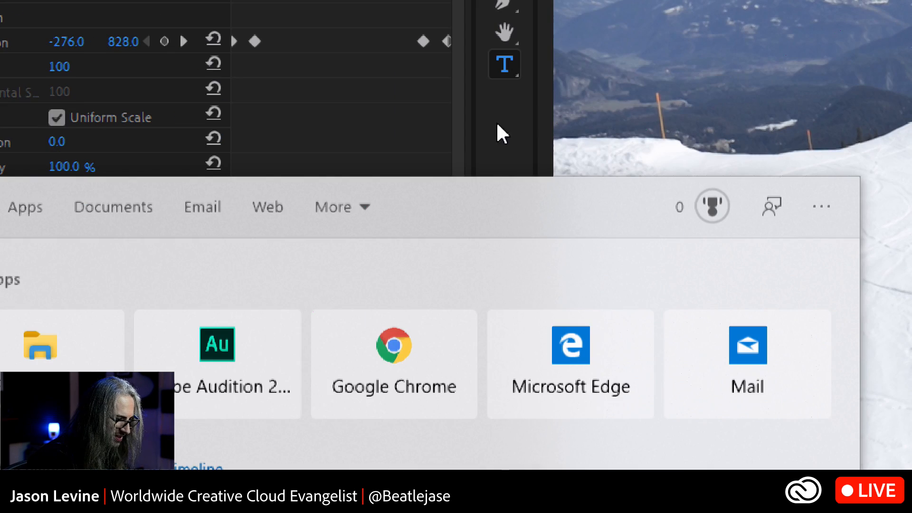
{"action": "left_click", "coordinate": [618, 99]}
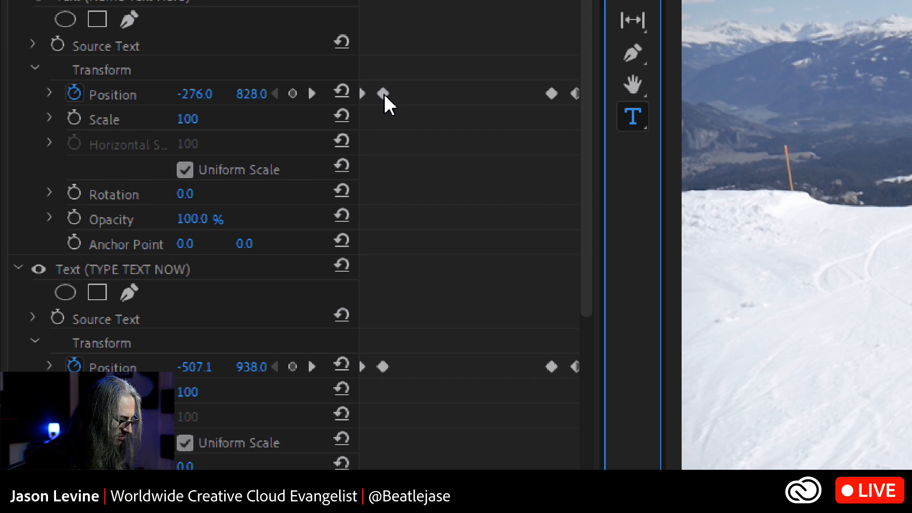
Try an eased temporal interpolation on the second Position keyframe of the Name Text Here layer.
{"action": "left_click", "coordinate": [384, 93]}
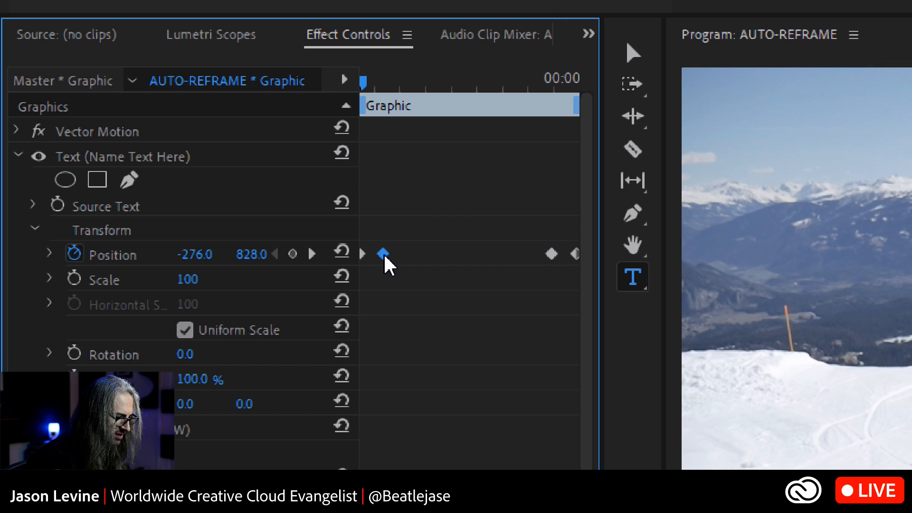
{"action": "right_click", "coordinate": [384, 257]}
{"action": "key", "text": "Escape"}
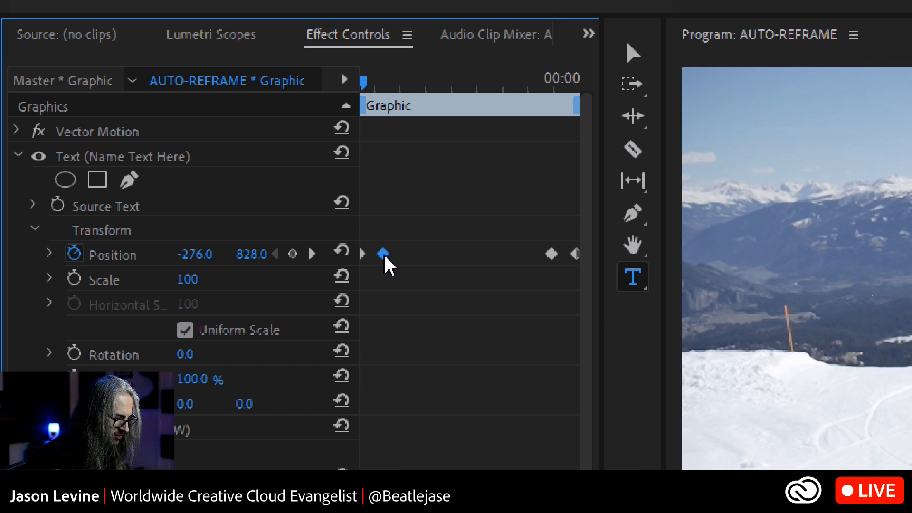
{"action": "right_click", "coordinate": [385, 257]}
{"action": "mouse_move", "coordinate": [540, 455]}
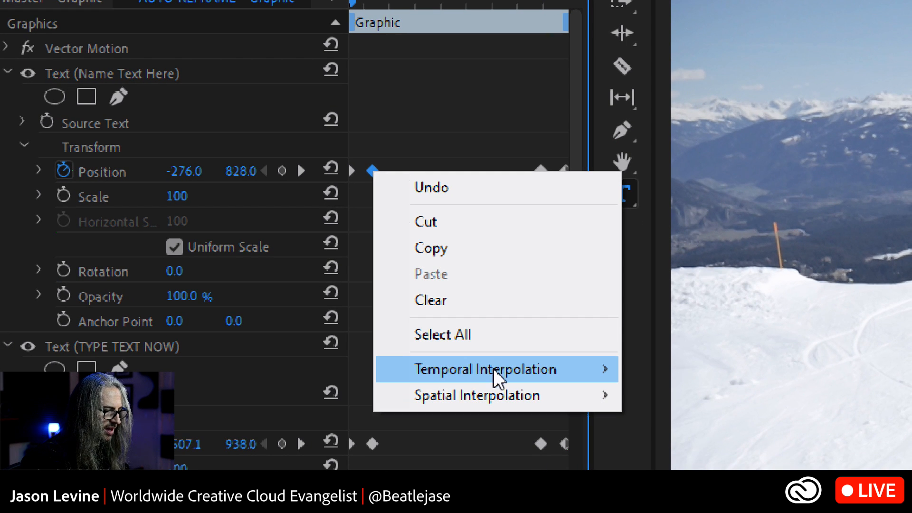
{"action": "mouse_move", "coordinate": [497, 379]}
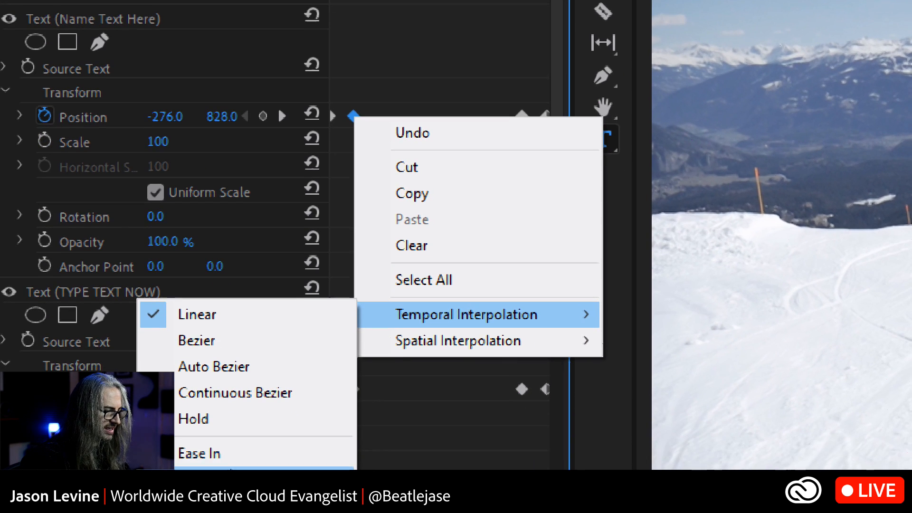
{"action": "left_click", "coordinate": [229, 448]}
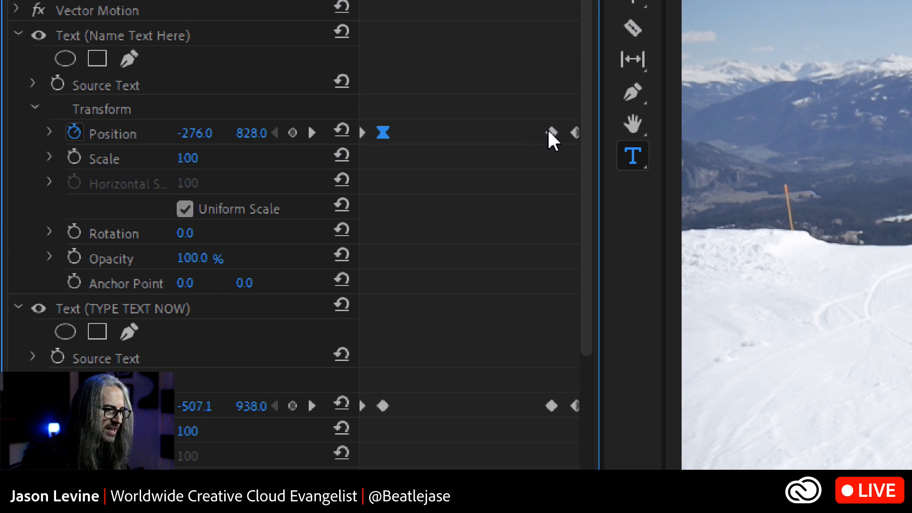
Try Ease Out temporal interpolation on the third Position keyframe of the Name Text Here layer, and undo both easing changes.
{"action": "right_click", "coordinate": [549, 133]}
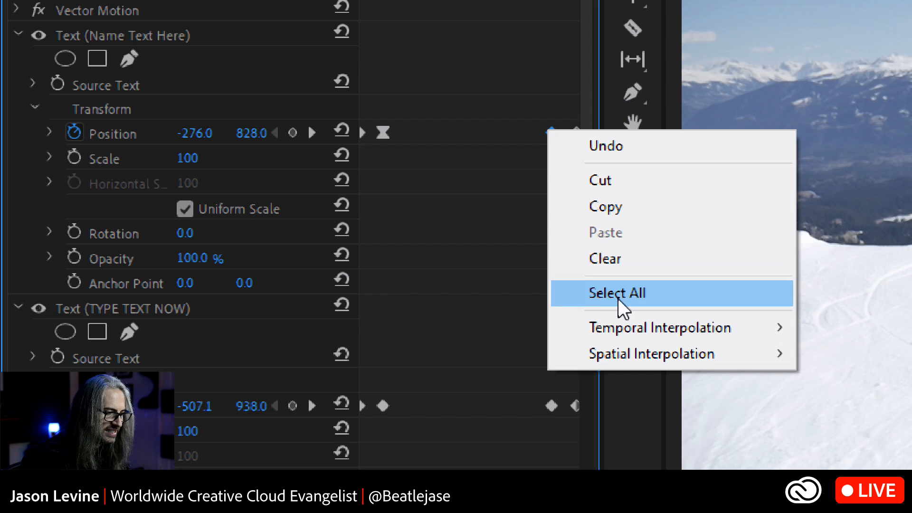
{"action": "mouse_move", "coordinate": [629, 337]}
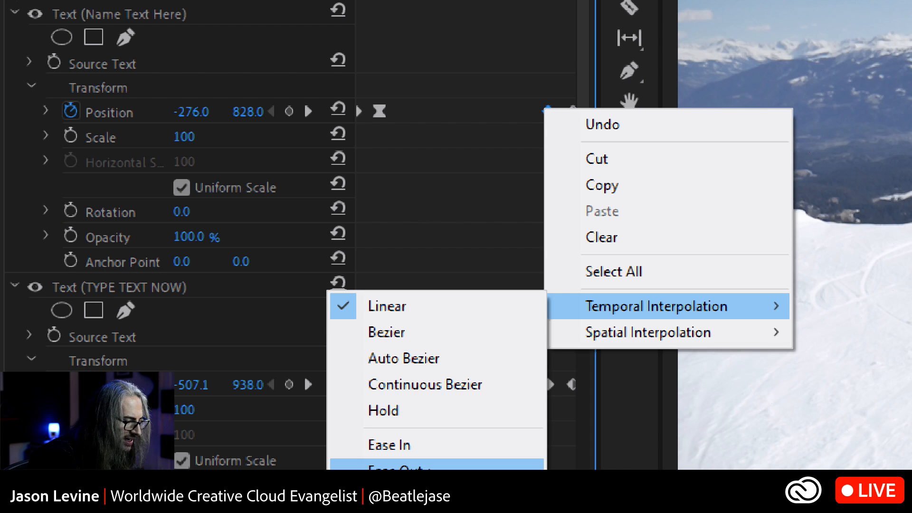
{"action": "left_click", "coordinate": [399, 469]}
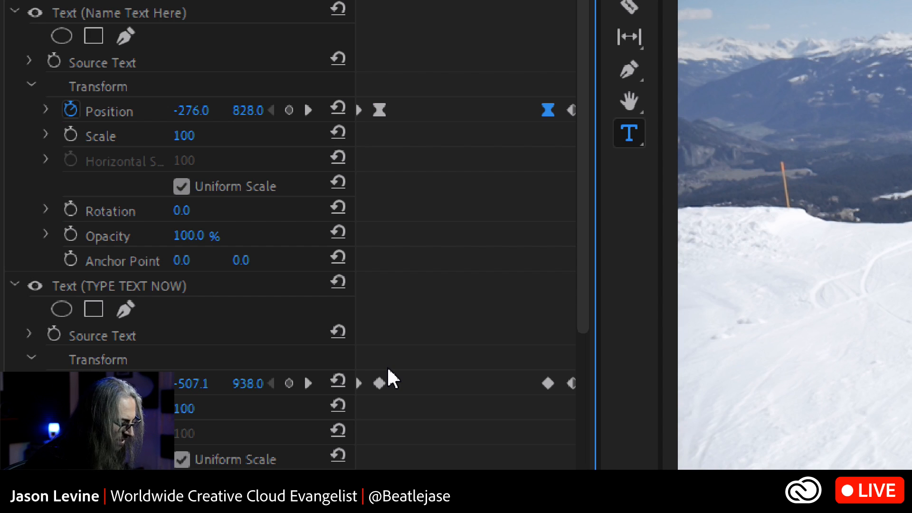
{"action": "key", "text": "ctrl+z"}
{"action": "key", "text": "ctrl+z"}
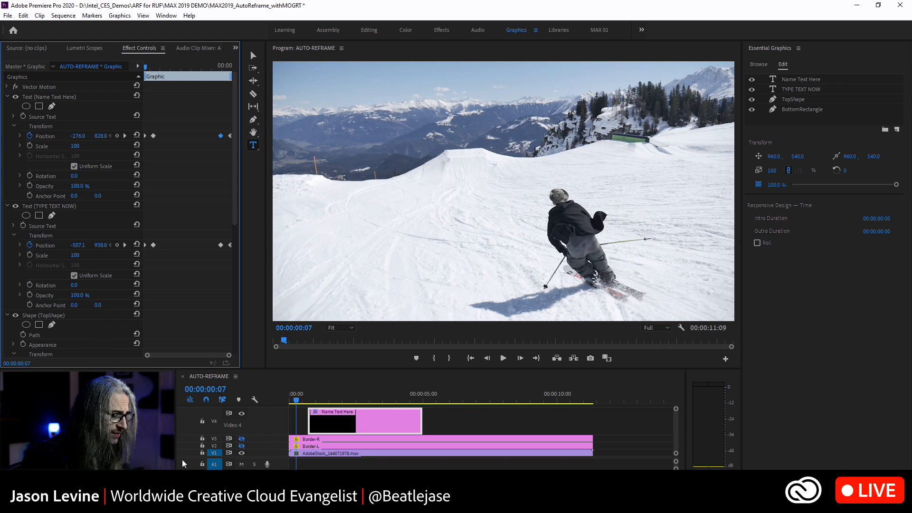
Replay the sequence from its beginning to check the title's entrance animation.
{"action": "left_click", "coordinate": [290, 402]}
{"action": "key", "text": "space"}
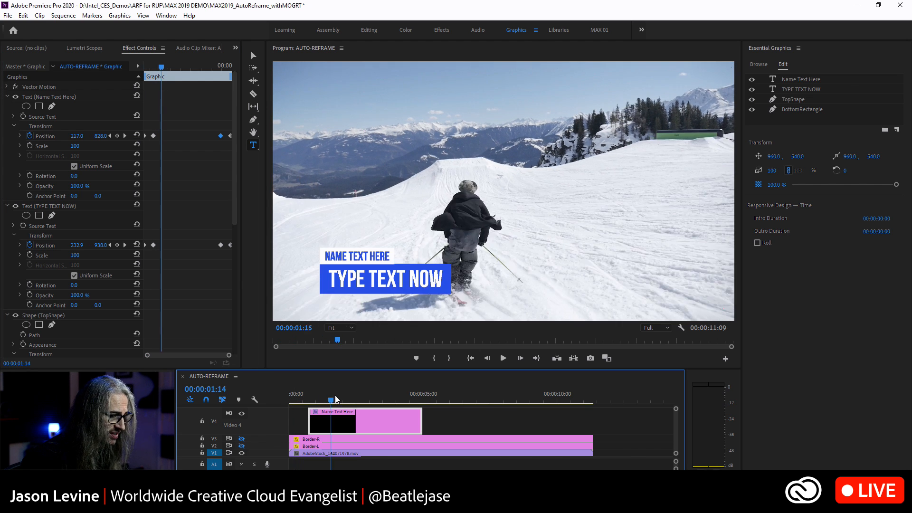
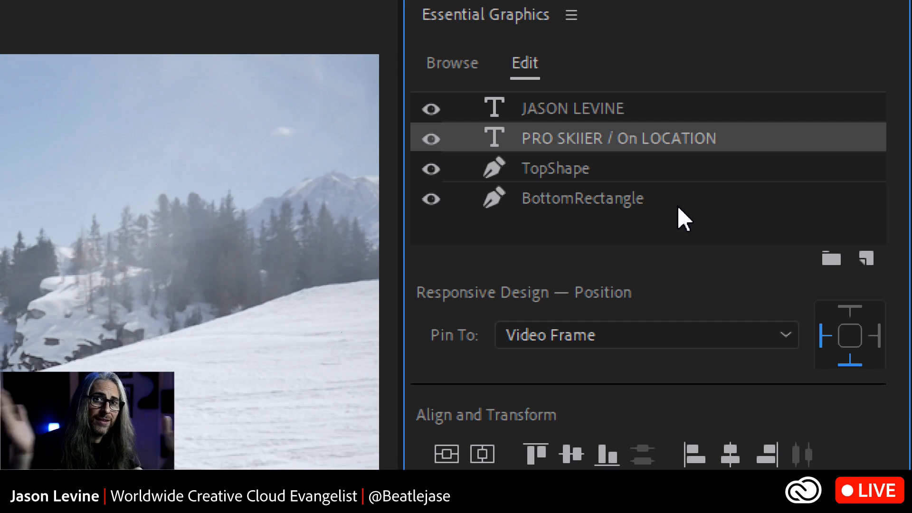
Examine the responsive pinning of the BottomRectangle shape and deselect the layer.
{"action": "left_click", "coordinate": [645, 197]}
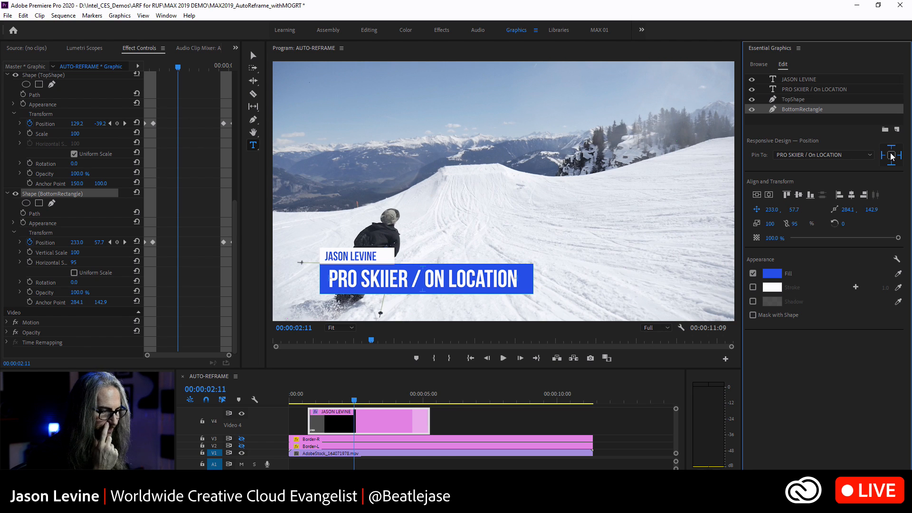
{"action": "left_click", "coordinate": [845, 122]}
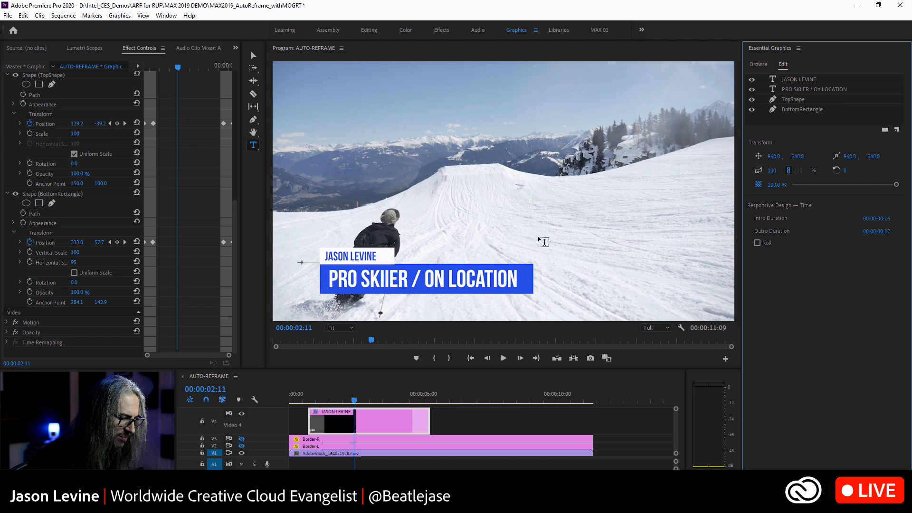
Create a text graphic at 00:00:07:01 in the lower part of the frame containing the presenter's name in capitals.
{"action": "left_click", "coordinate": [478, 391]}
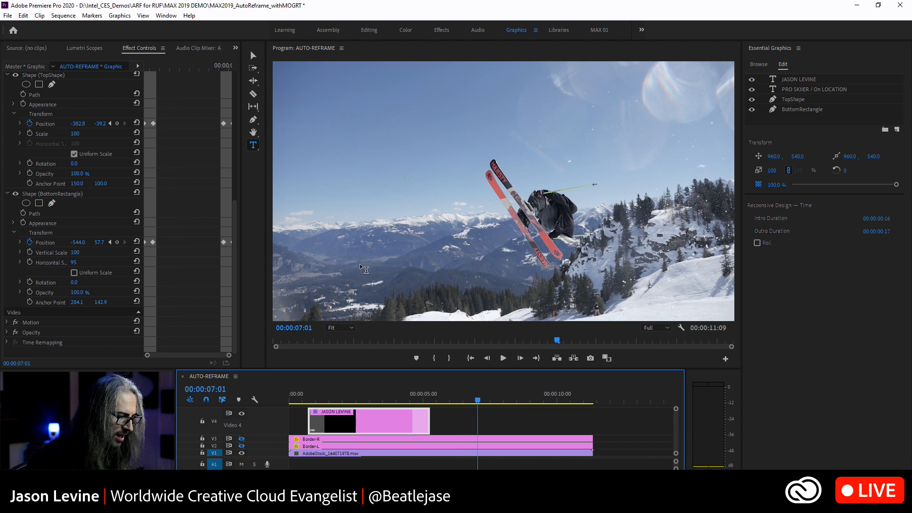
{"action": "left_click", "coordinate": [339, 268]}
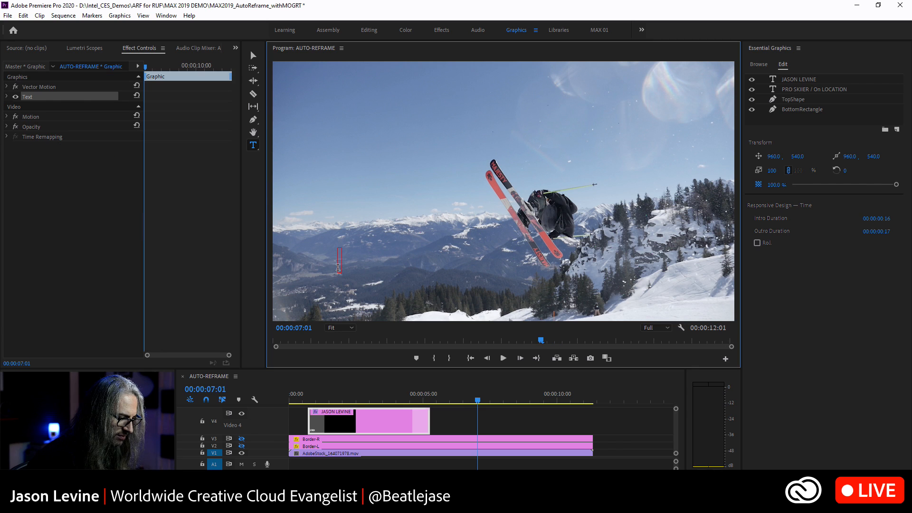
{"action": "type", "text": "JASON LEVINE"}
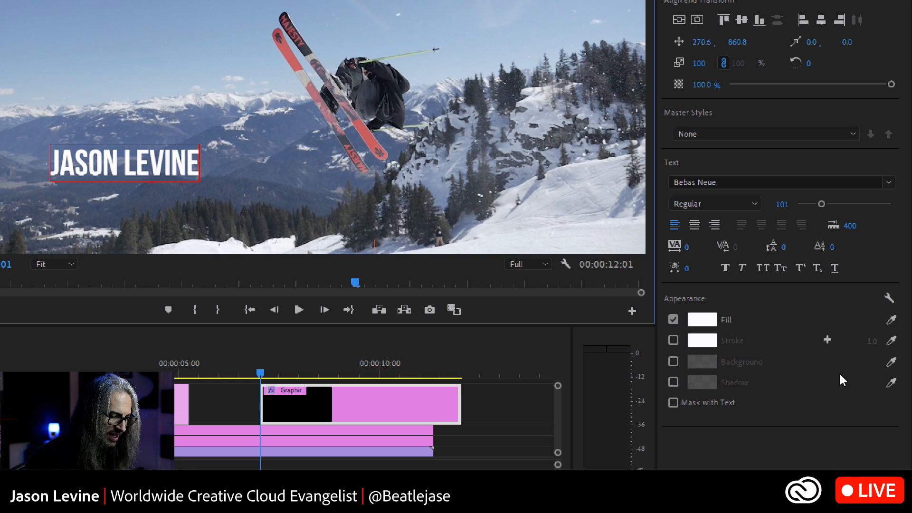
Turn on the background for the name title and set its colour to blue 233BD0.
{"action": "left_click", "coordinate": [674, 361]}
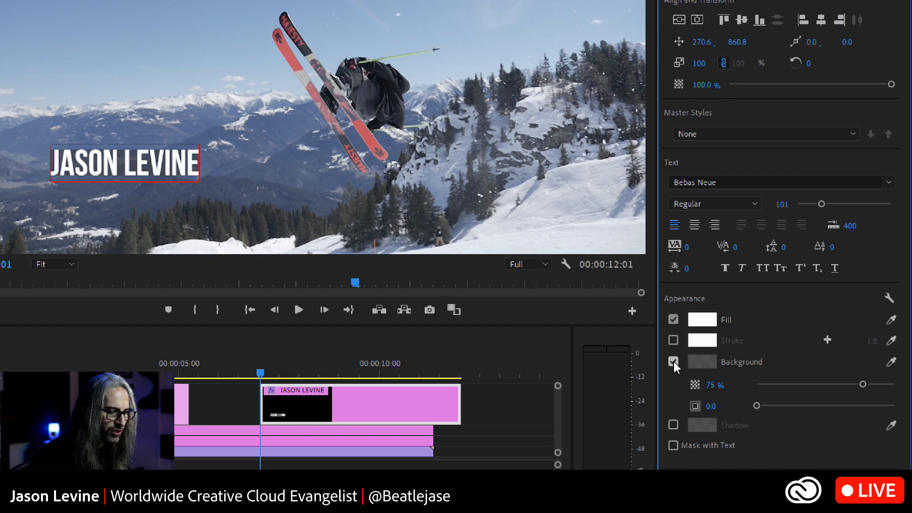
{"action": "left_click", "coordinate": [699, 361]}
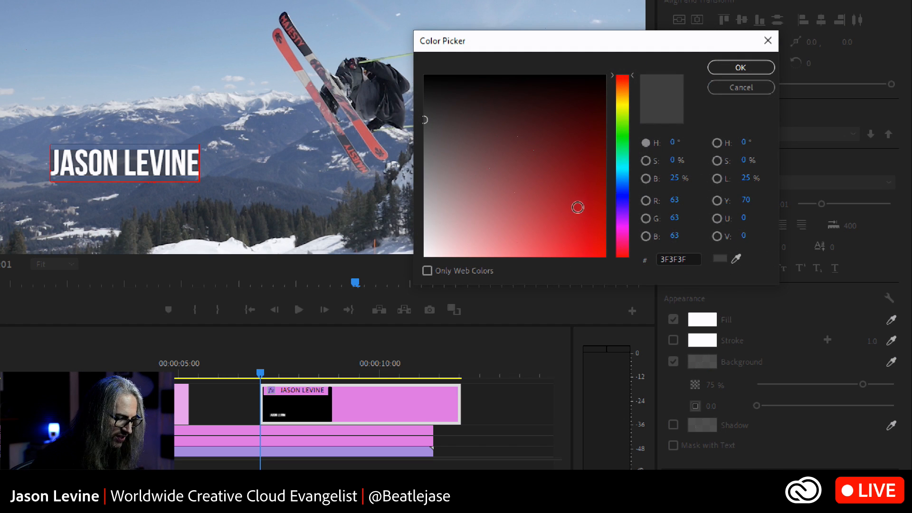
{"action": "left_click", "coordinate": [623, 205]}
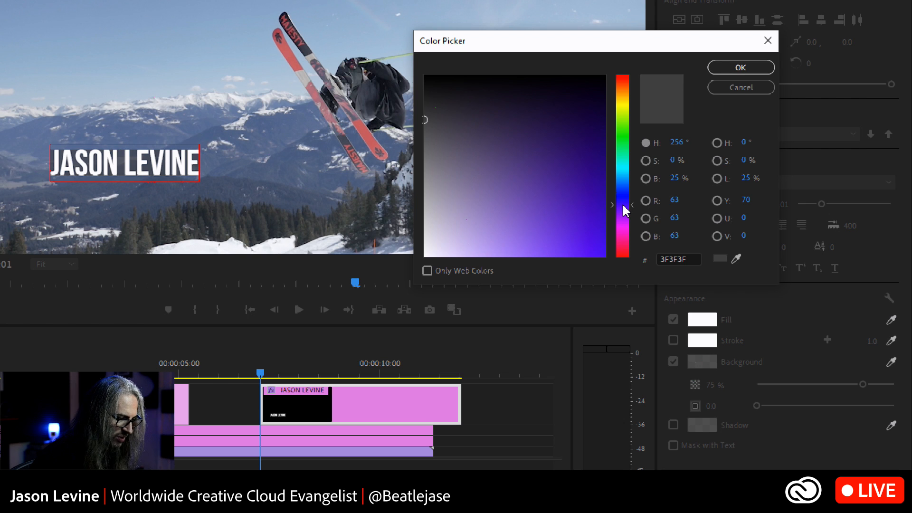
{"action": "left_click_drag", "start_coordinate": [497, 180], "coordinate": [541, 212]}
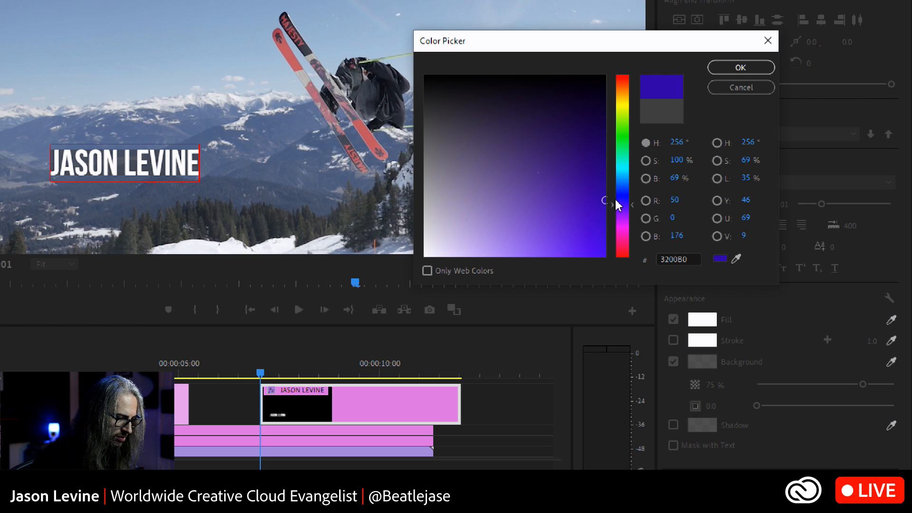
{"action": "left_click", "coordinate": [621, 178]}
{"action": "left_click_drag", "start_coordinate": [622, 179], "coordinate": [623, 193]}
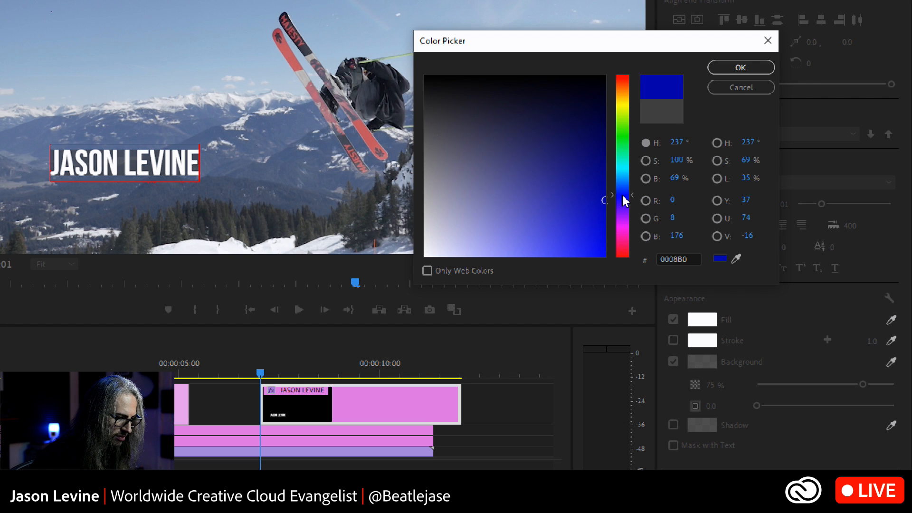
{"action": "left_click", "coordinate": [568, 209]}
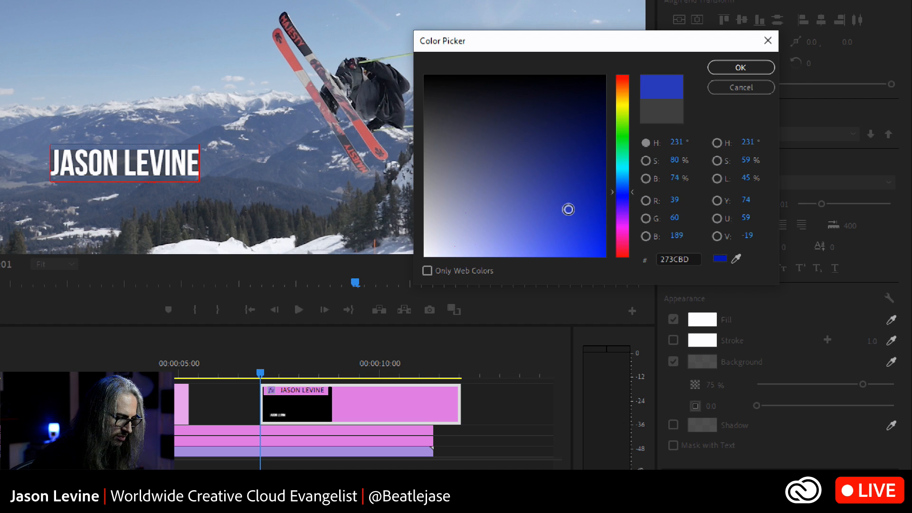
{"action": "left_click_drag", "start_coordinate": [569, 210], "coordinate": [575, 223]}
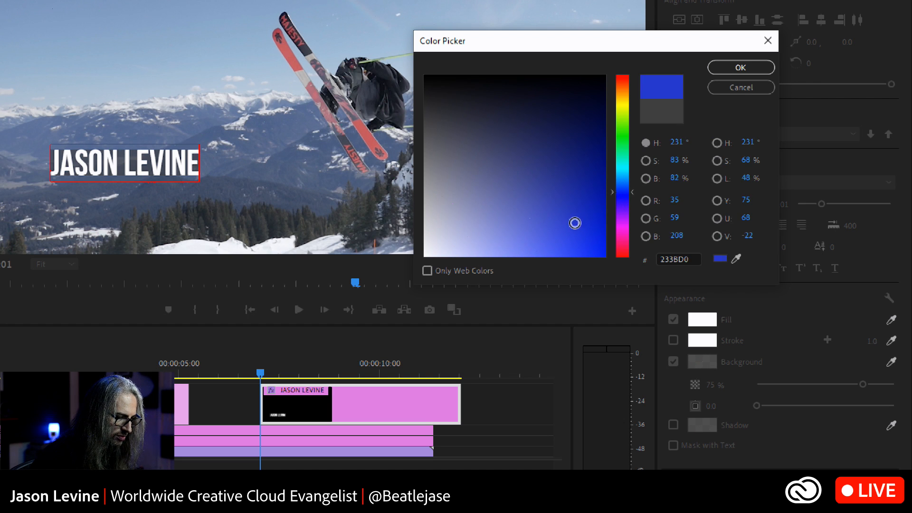
{"action": "left_click", "coordinate": [715, 68]}
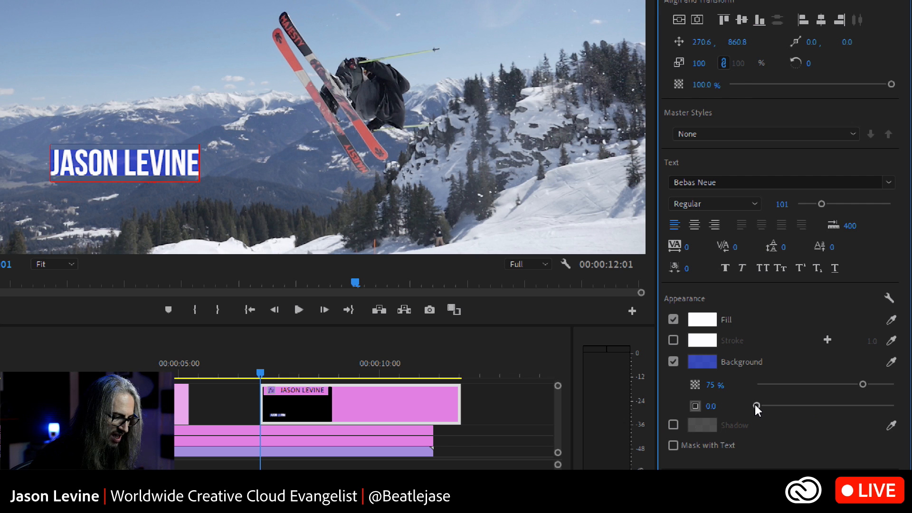
Set the title's background size to 12.9 and its opacity to 60%.
{"action": "mouse_move", "coordinate": [755, 405]}
{"action": "left_mouse_down"}
{"action": "mouse_move", "coordinate": [793, 406]}
{"action": "mouse_move", "coordinate": [773, 407]}
{"action": "left_mouse_up"}
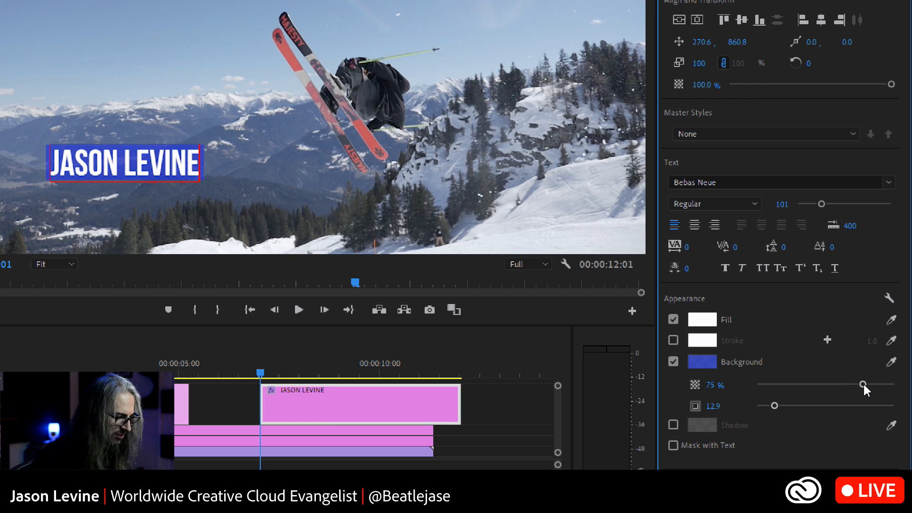
{"action": "left_click_drag", "start_coordinate": [863, 384], "coordinate": [895, 384]}
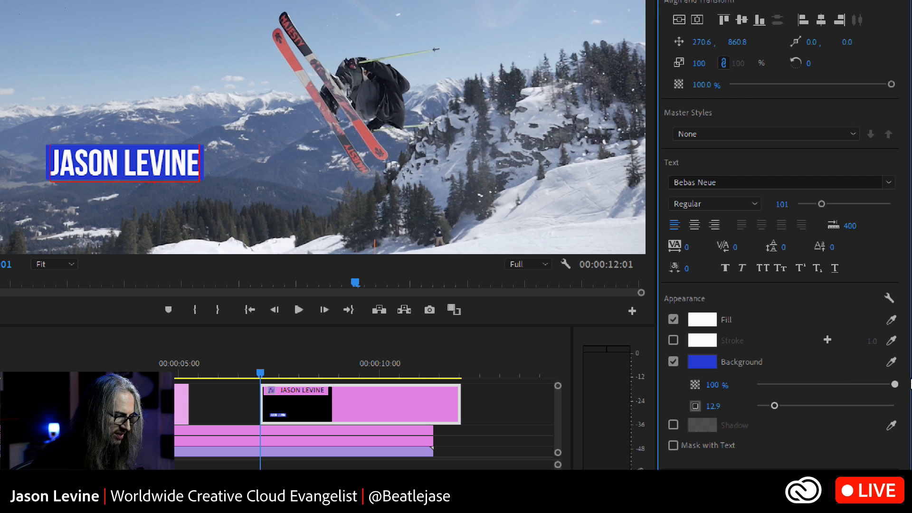
{"action": "left_click_drag", "start_coordinate": [887, 385], "coordinate": [806, 395]}
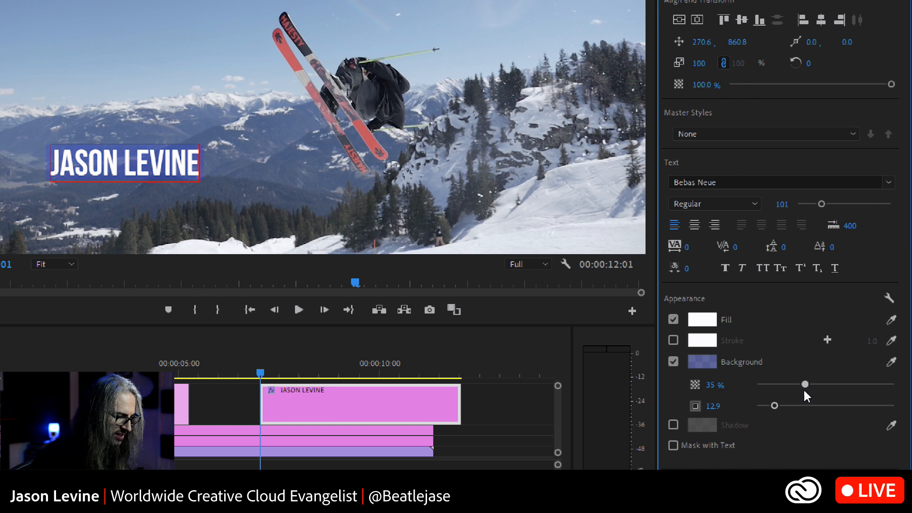
{"action": "left_click_drag", "start_coordinate": [836, 383], "coordinate": [838, 384]}
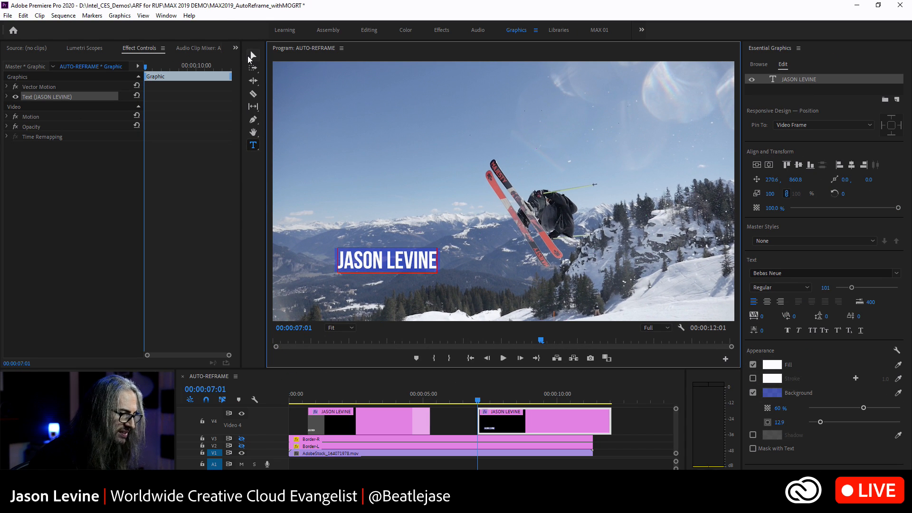
Move the title down to about 171.7, 903.8 in the frame and replace its text with "HELLO IT's RESPoNSIVE".
{"action": "left_click", "coordinate": [249, 57]}
{"action": "left_click_drag", "start_coordinate": [365, 260], "coordinate": [344, 270]}
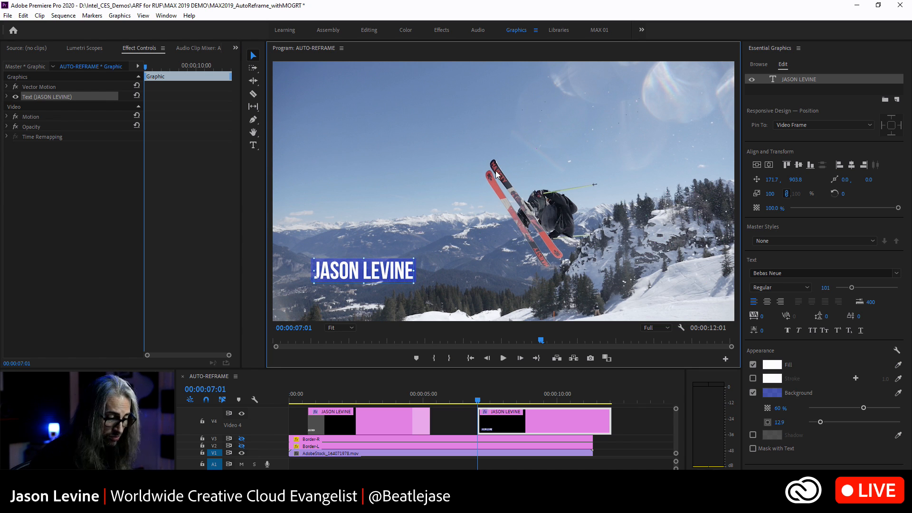
{"action": "left_click", "coordinate": [253, 147]}
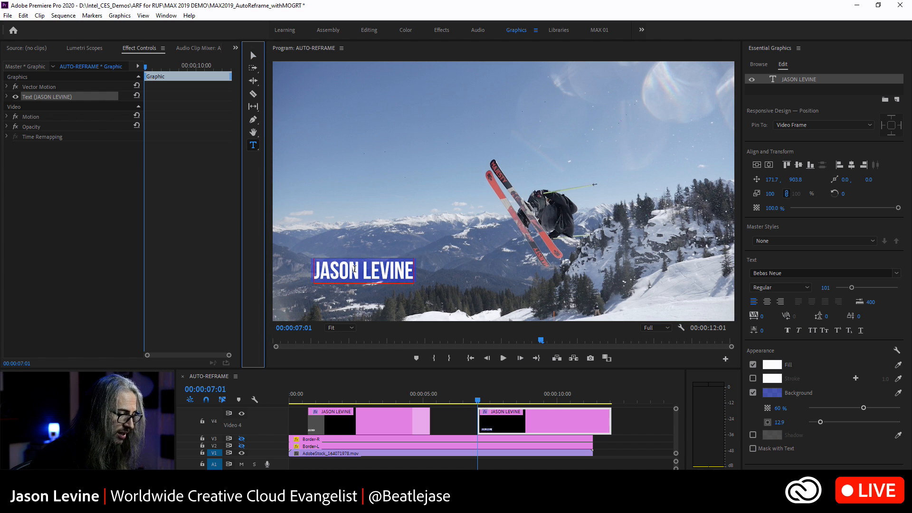
{"action": "triple_click", "coordinate": [357, 271]}
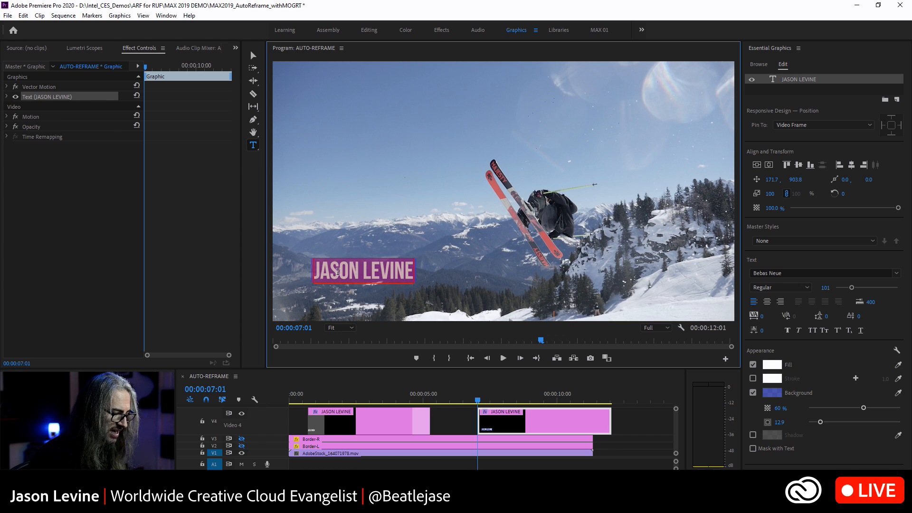
{"action": "type", "text": "HELLO IT's"}
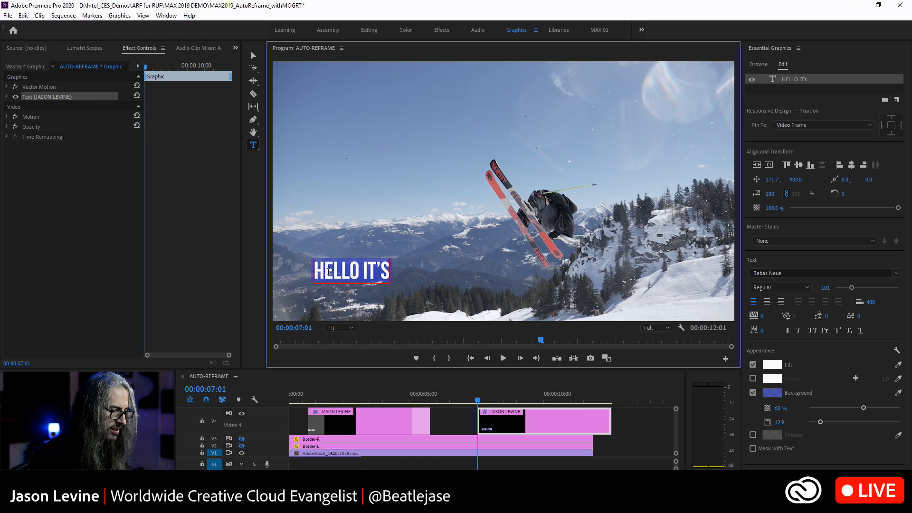
{"action": "type", "text": " RESPo"}
{"action": "key", "text": "BackSpace"}
{"action": "key", "text": "BackSpace"}
{"action": "type", "text": "SPoNS"}
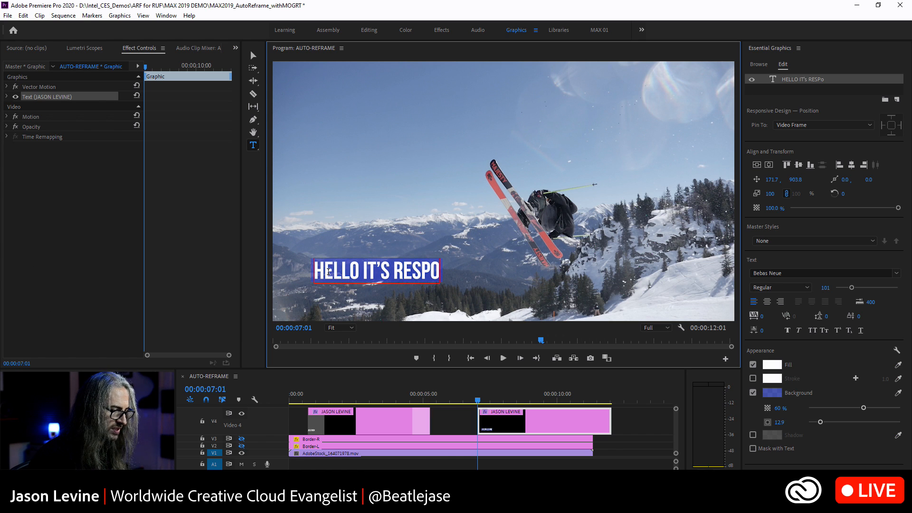
{"action": "type", "text": "IVE"}
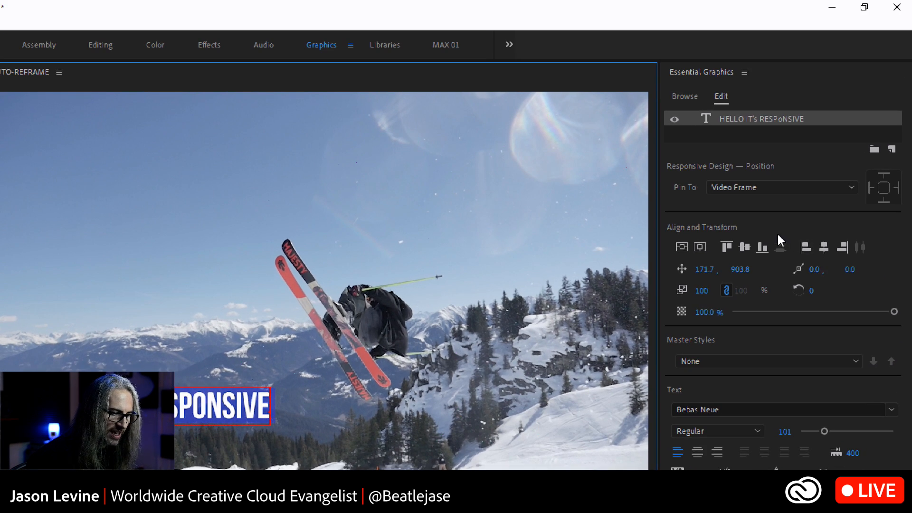
Pin the title's left and bottom edges to the video frame.
{"action": "left_click", "coordinate": [869, 187]}
{"action": "left_click", "coordinate": [885, 202]}
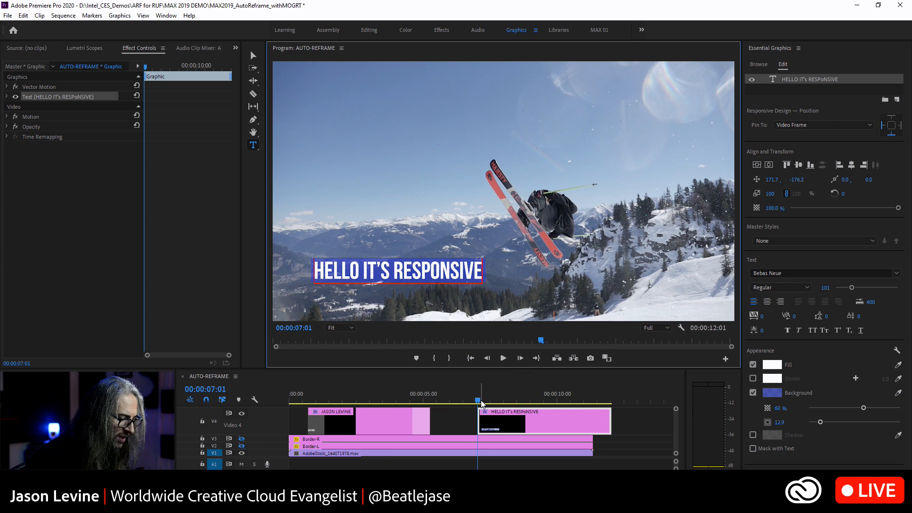
Delete the animated lower-third graphic from Video 4 and bring up the project's contents with the playhead at 00:00:03:02.
{"action": "left_click_drag", "start_coordinate": [479, 403], "coordinate": [358, 402]}
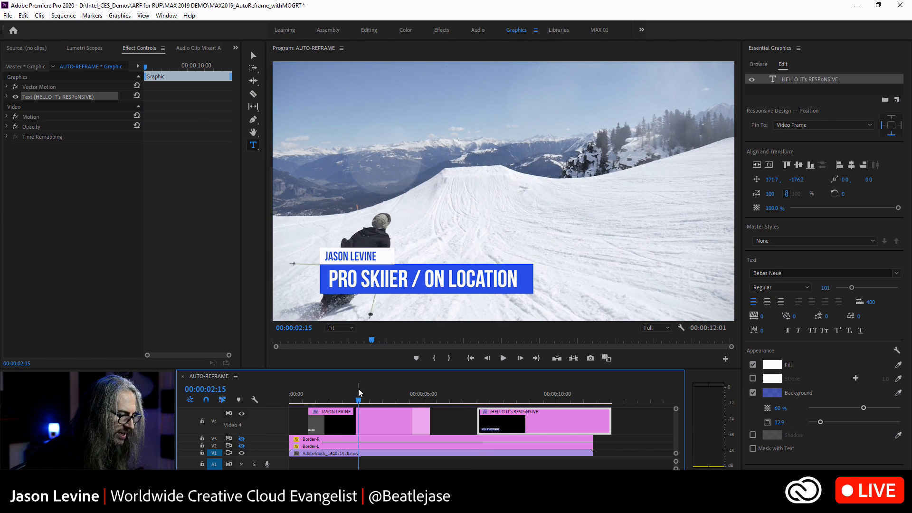
{"action": "left_click", "coordinate": [384, 424]}
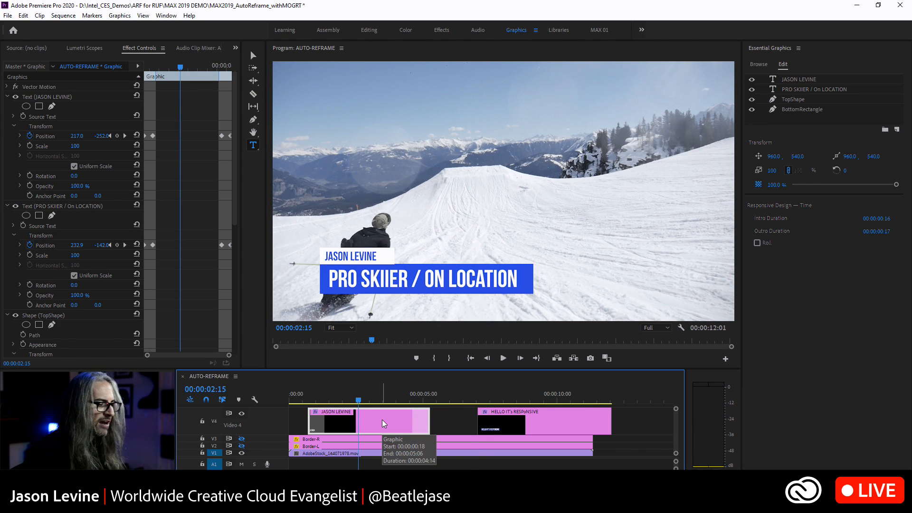
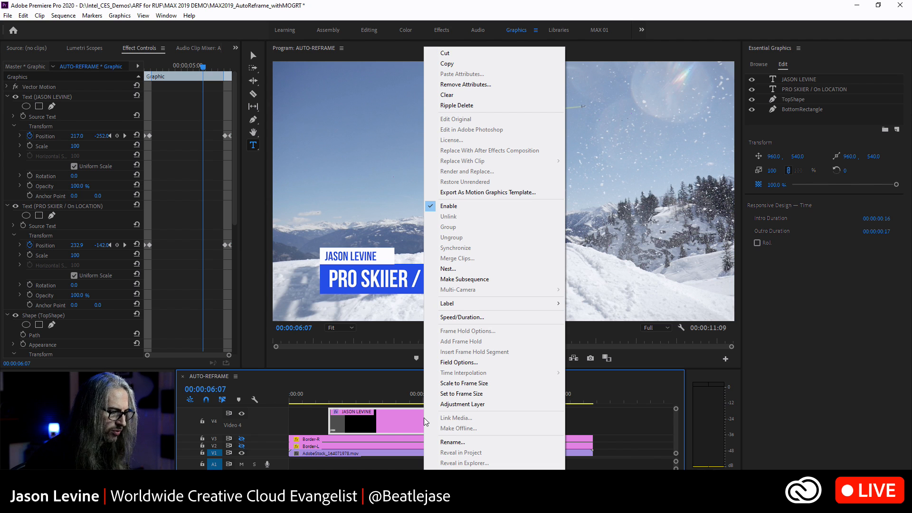
{"action": "left_click", "coordinate": [392, 414]}
{"action": "key", "text": "Delete"}
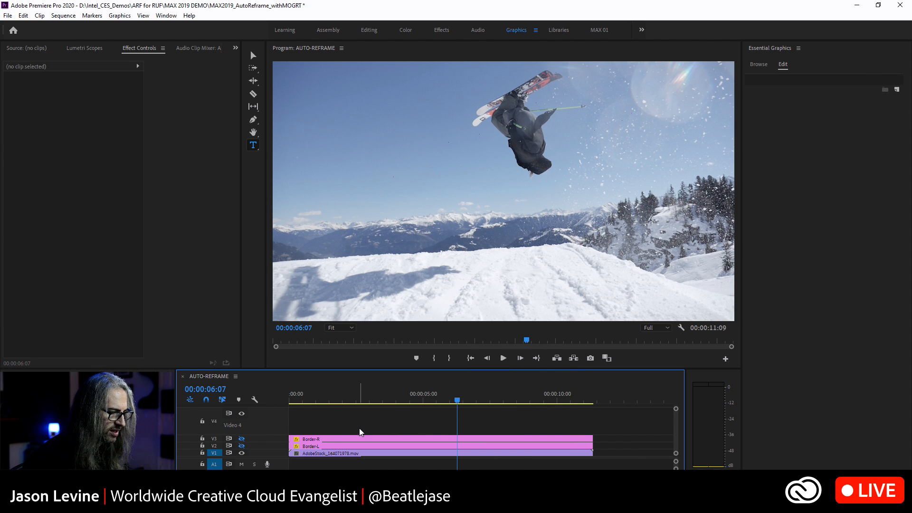
{"action": "left_click_drag", "start_coordinate": [457, 402], "coordinate": [371, 402]}
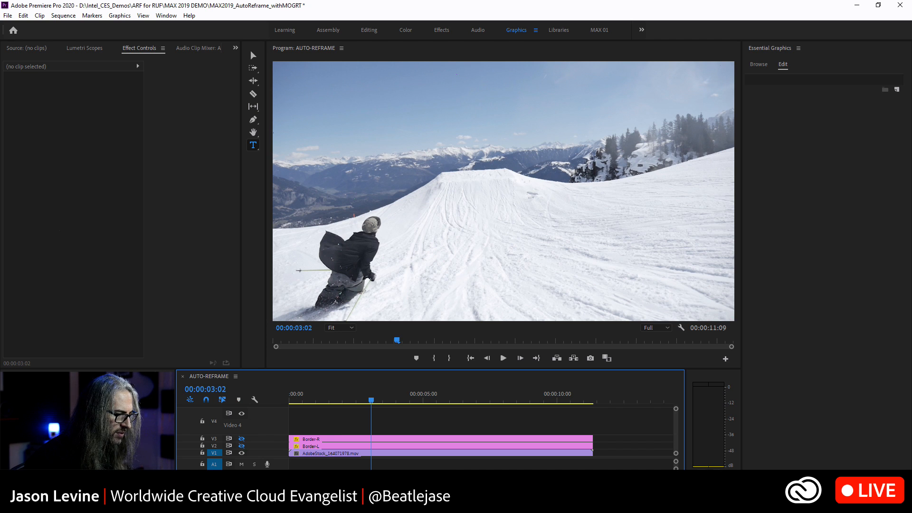
{"action": "key", "text": "shift+1"}
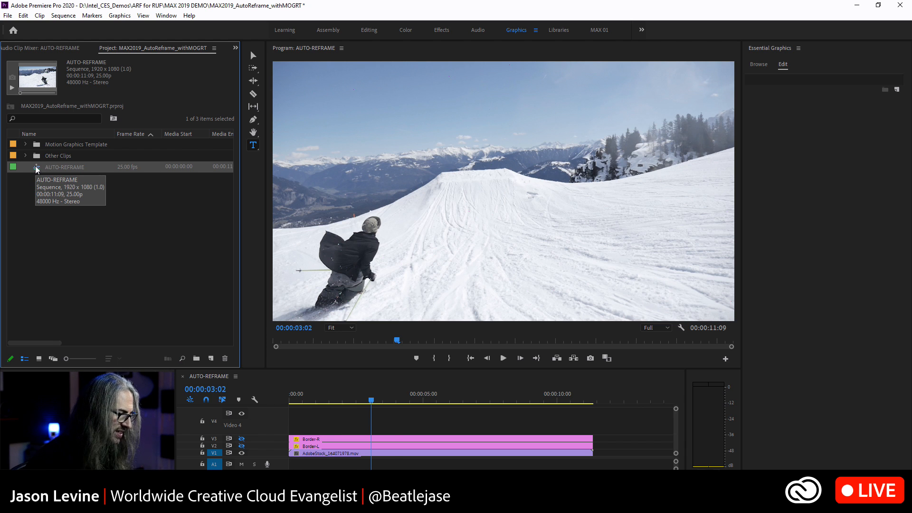
{"action": "key", "text": "super+s"}
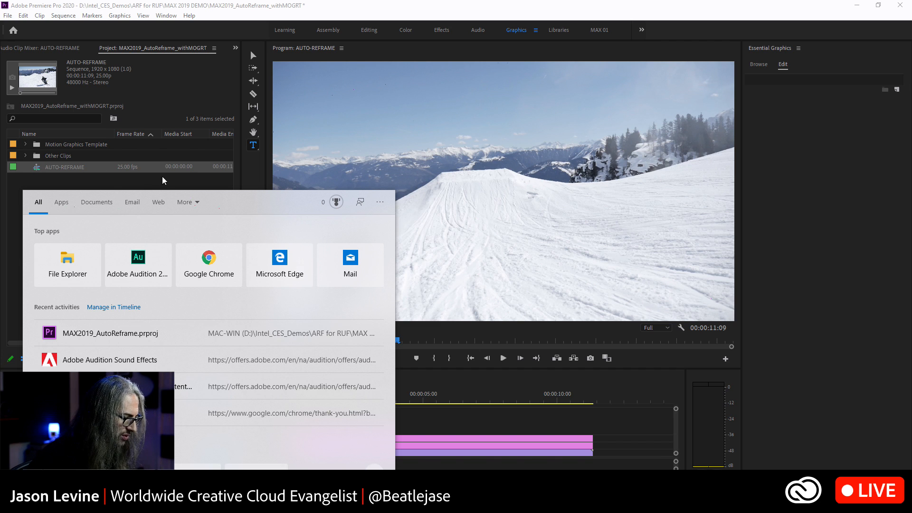
{"action": "left_click", "coordinate": [186, 184]}
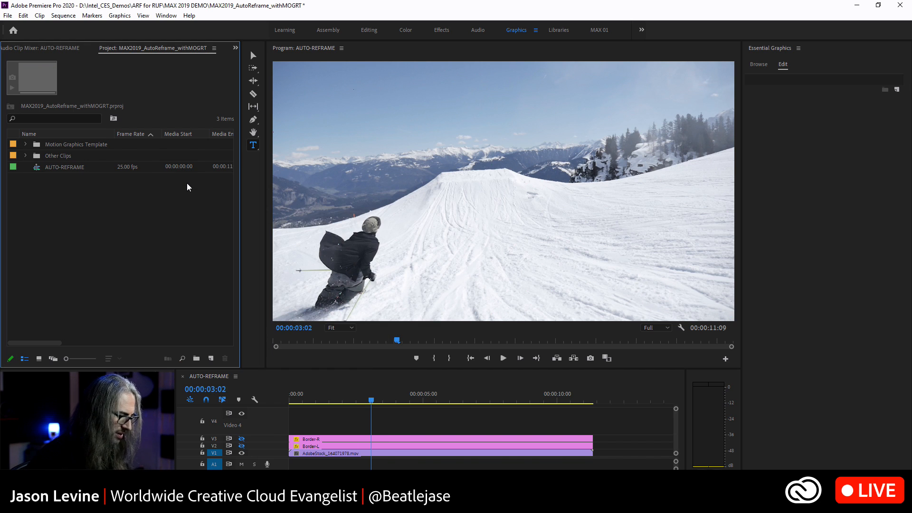
{"action": "right_click", "coordinate": [187, 185]}
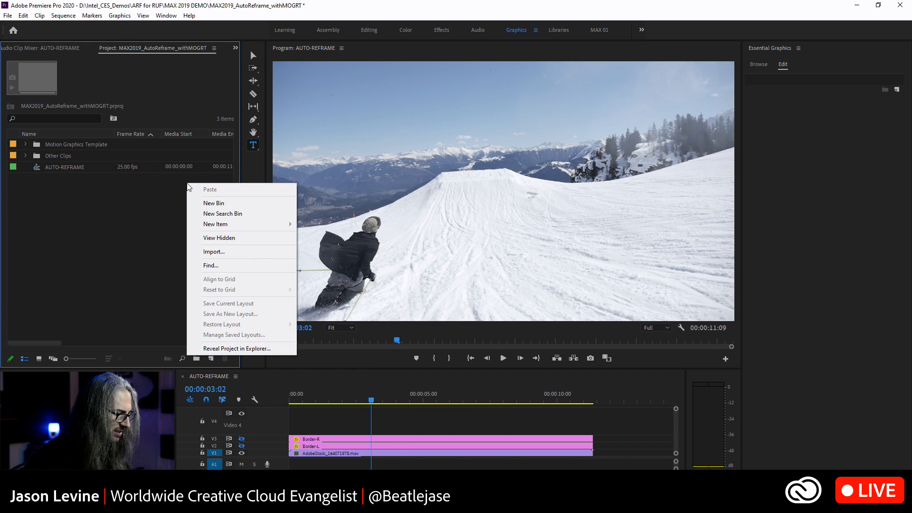
Create an Auto Reframe version of the AUTO-REFRAME sequence at Vertical 9:16 with the Default motion preset and clips not nested.
{"action": "left_click", "coordinate": [73, 167]}
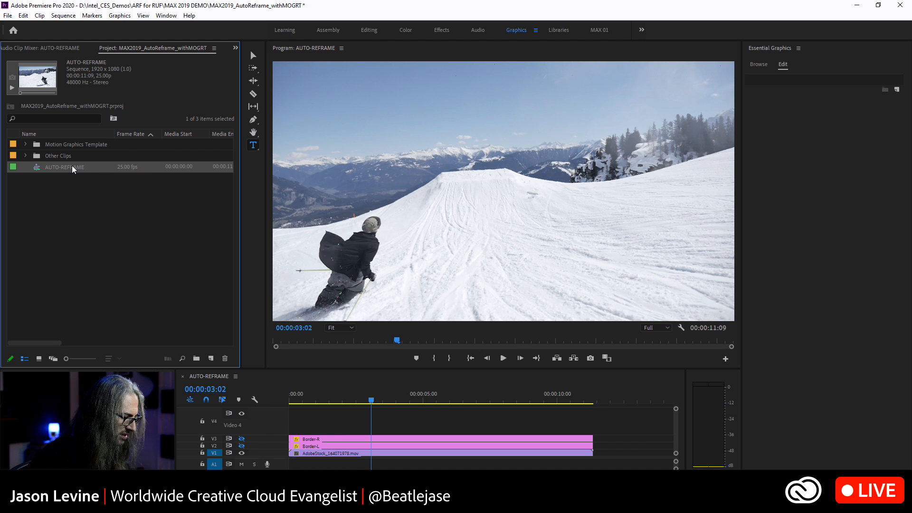
{"action": "right_click", "coordinate": [73, 165]}
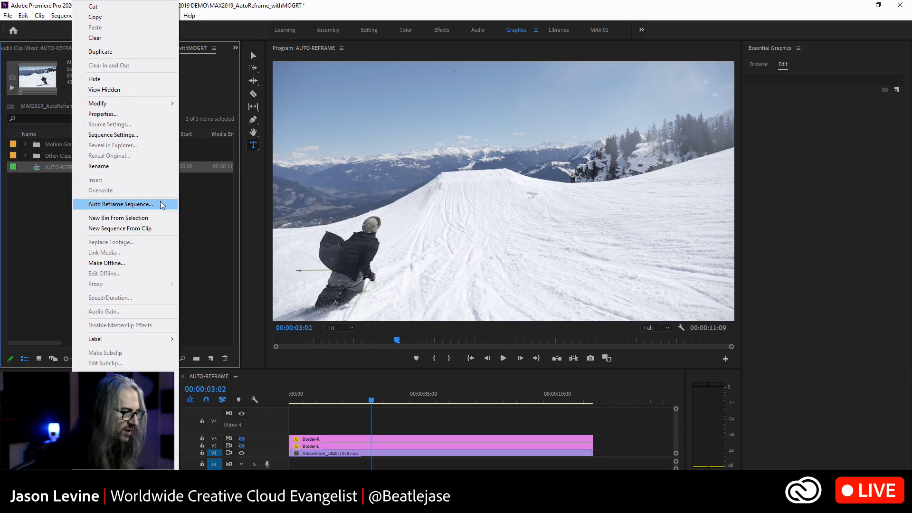
{"action": "left_click", "coordinate": [121, 179]}
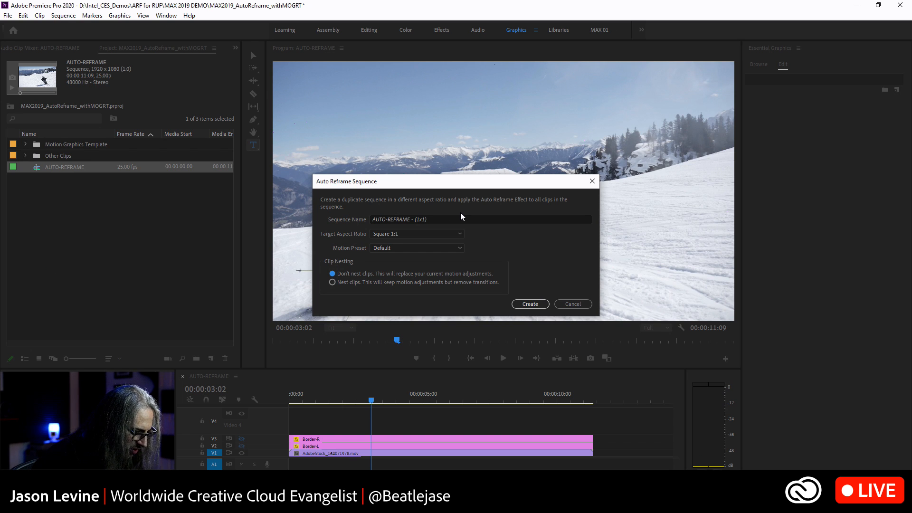
{"action": "left_click", "coordinate": [455, 233]}
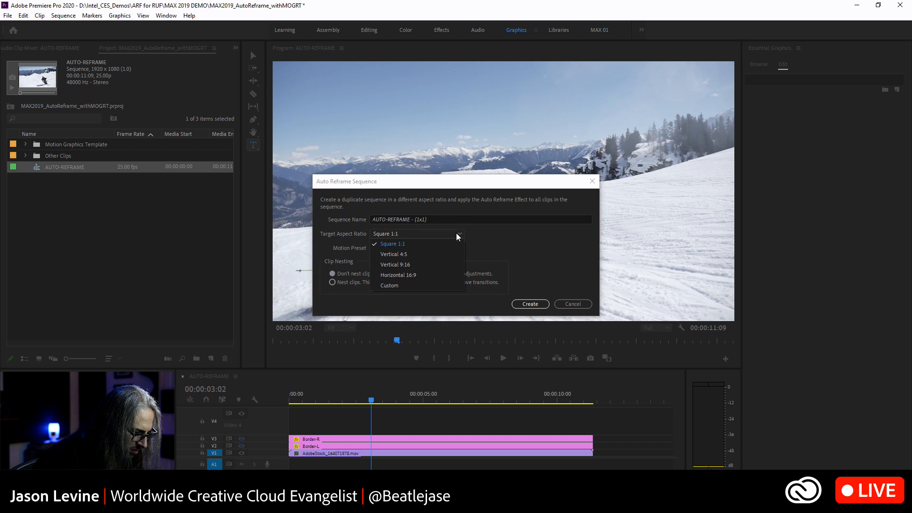
{"action": "left_click", "coordinate": [418, 264]}
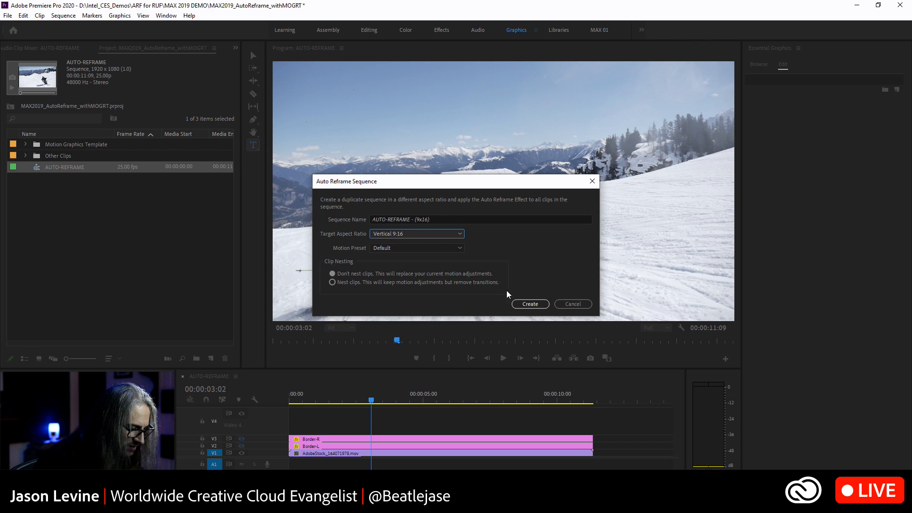
{"action": "left_click", "coordinate": [529, 304]}
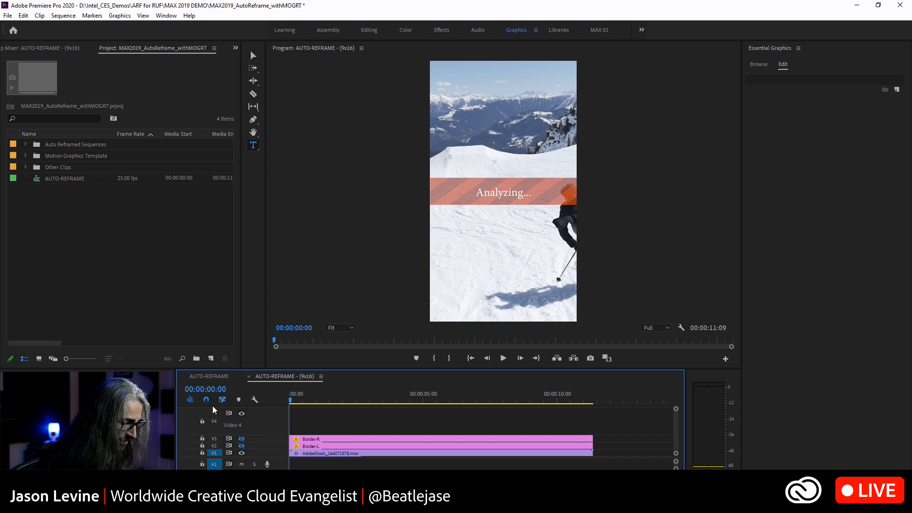
Compare the original AUTO-REFRAME sequence with its 9x16 version in the timeline.
{"action": "left_click", "coordinate": [214, 377]}
{"action": "left_click", "coordinate": [278, 377]}
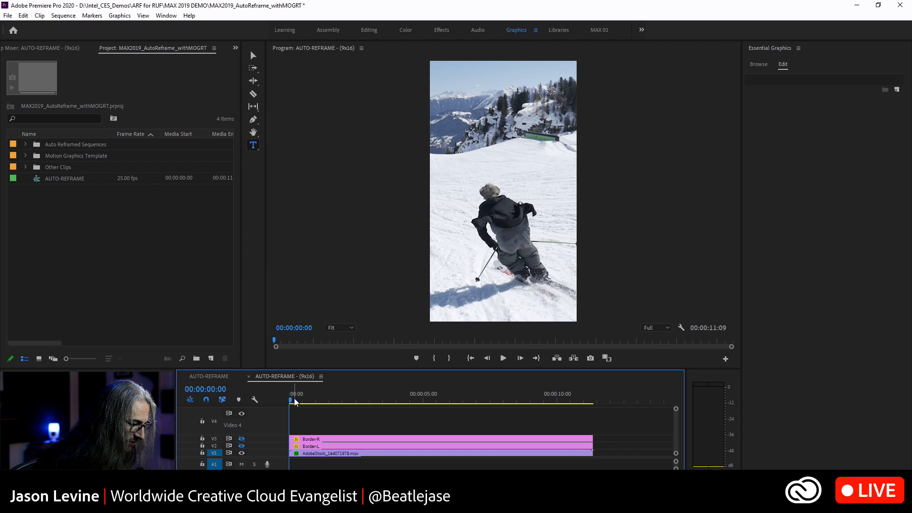
Play through the vertical 9x16 sequence from near its start to check how the skier is reframed.
{"action": "left_click_drag", "start_coordinate": [290, 398], "coordinate": [312, 397]}
{"action": "key", "text": "space"}
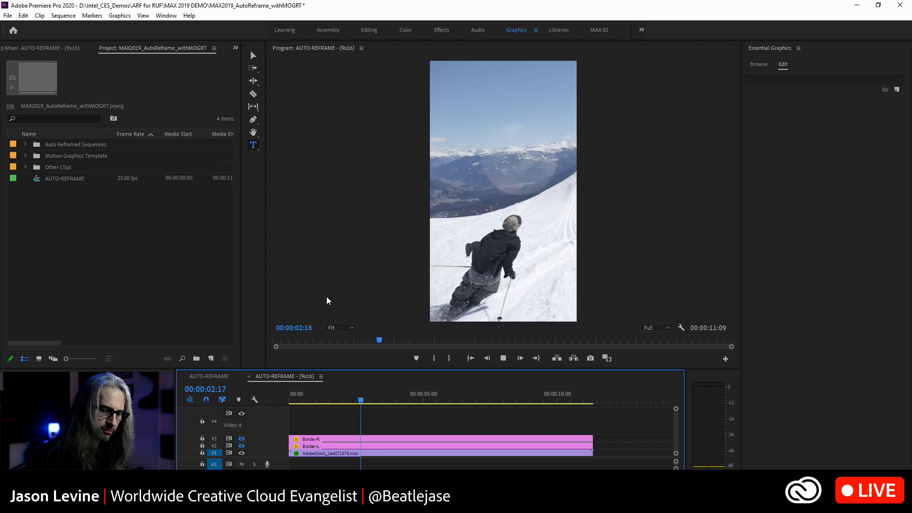
{"action": "key", "text": "space"}
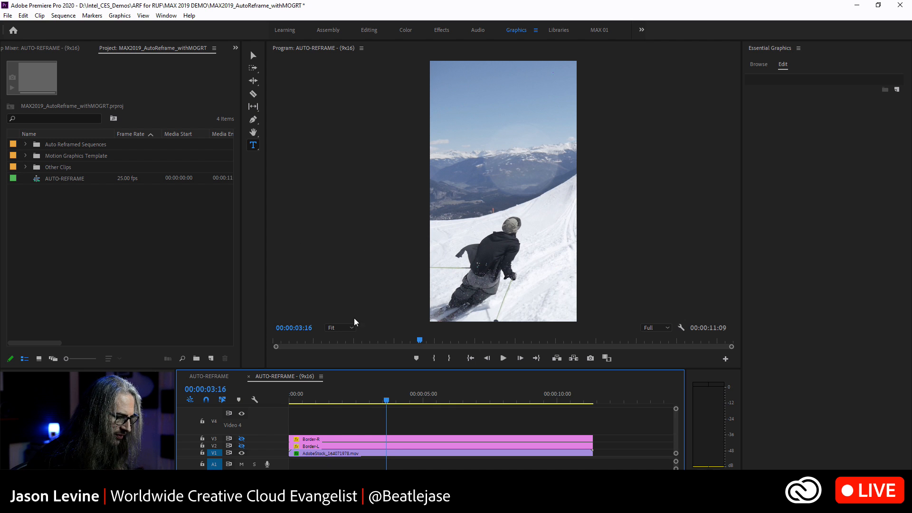
{"action": "left_click_drag", "start_coordinate": [374, 402], "coordinate": [311, 404]}
{"action": "key", "text": "space"}
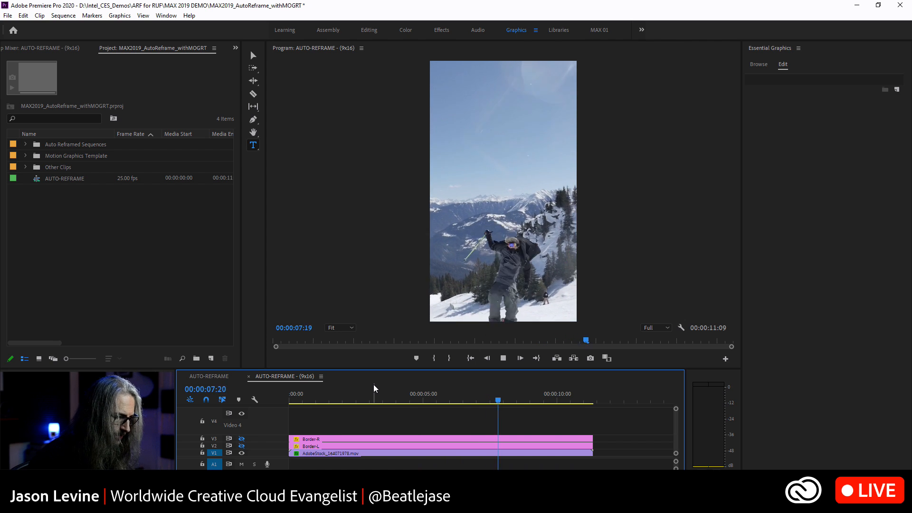
{"action": "key", "text": "space"}
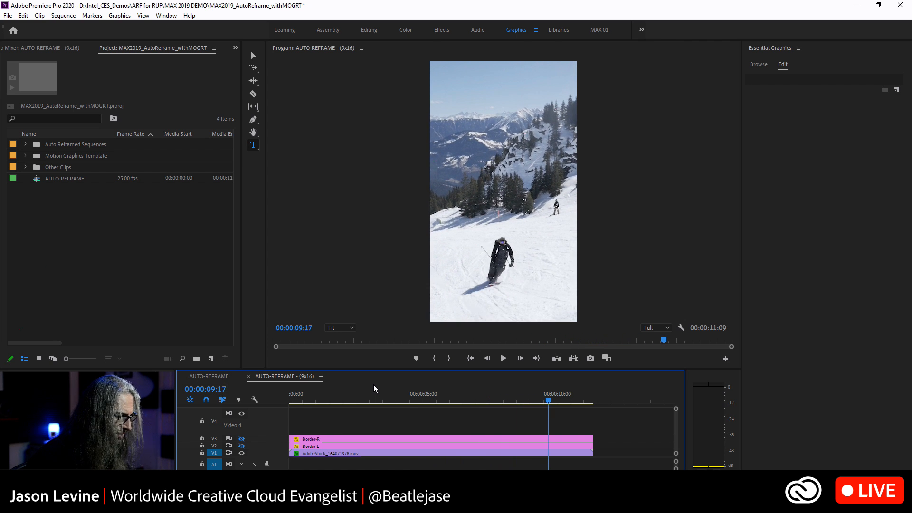
Hide the preview area in the project's contents and return the 9x16 sequence's playhead to 00:00:00:00.
{"action": "left_click", "coordinate": [214, 48]}
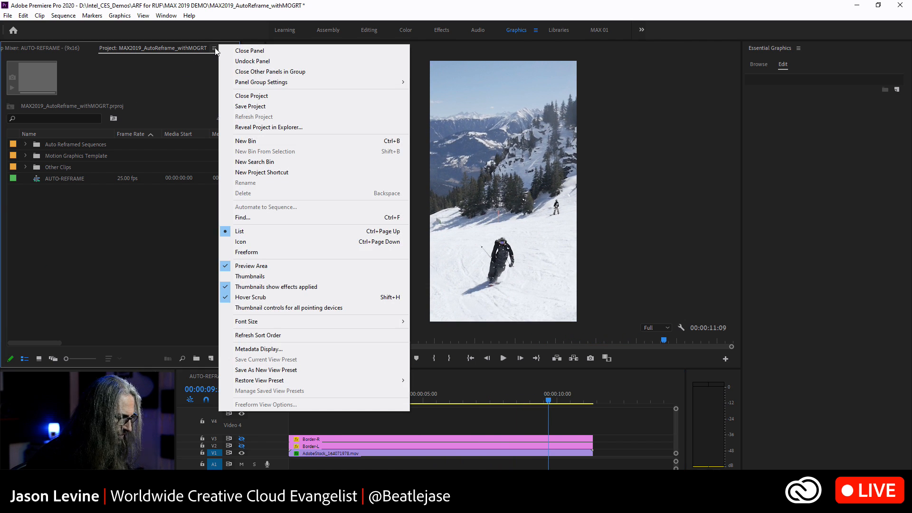
{"action": "left_click", "coordinate": [274, 265]}
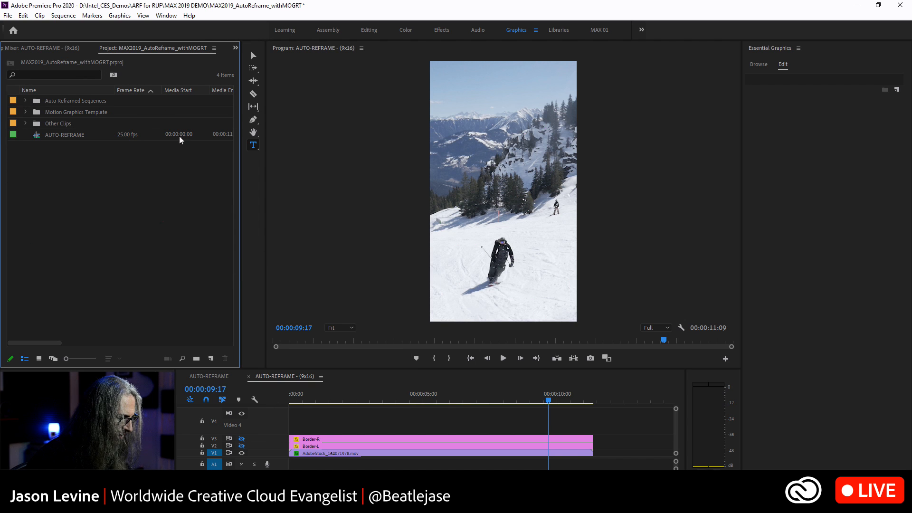
{"action": "left_click_drag", "start_coordinate": [547, 400], "coordinate": [283, 401]}
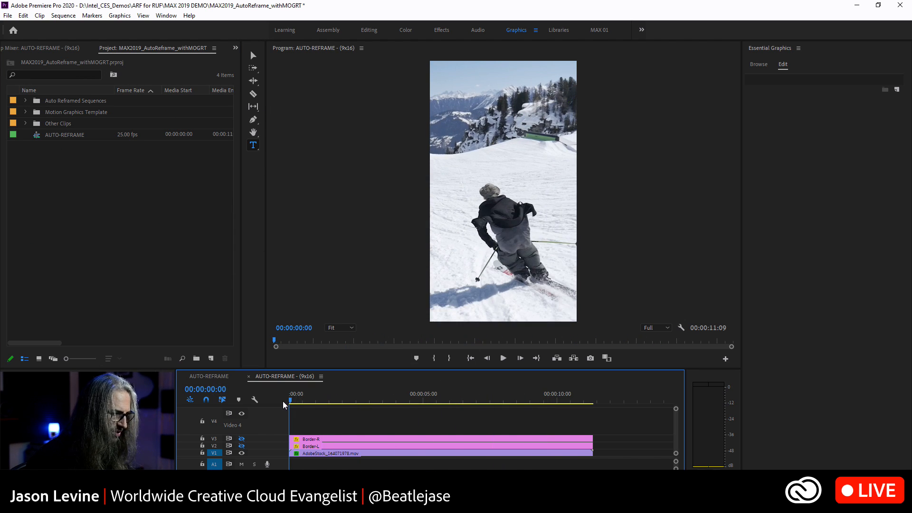
Add the RESP L3-ARF motion graphics template to Video 4 near the start of the 9x16 sequence.
{"action": "left_click", "coordinate": [762, 63]}
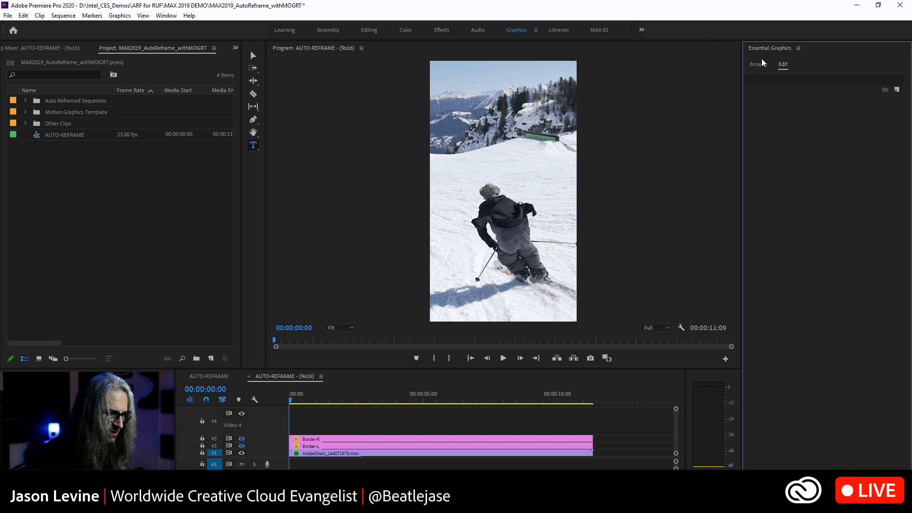
{"action": "left_click", "coordinate": [758, 64]}
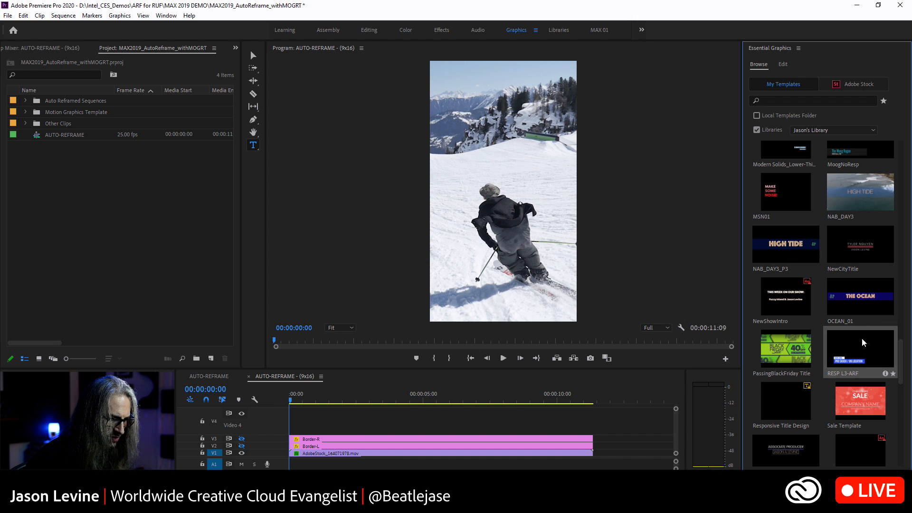
{"action": "left_click_drag", "start_coordinate": [861, 344], "coordinate": [295, 429]}
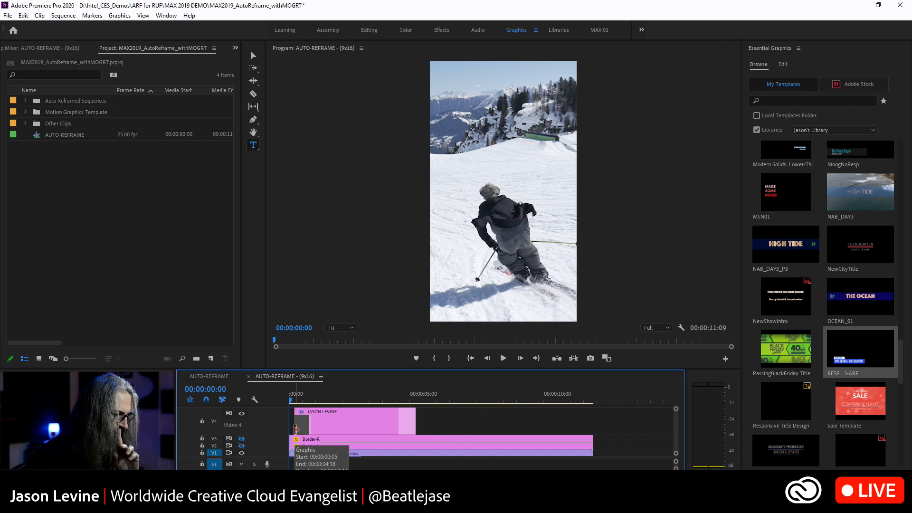
Play the lower third back and forth over the vertical footage and stop at 00:00:02:00.
{"action": "key", "text": "space"}
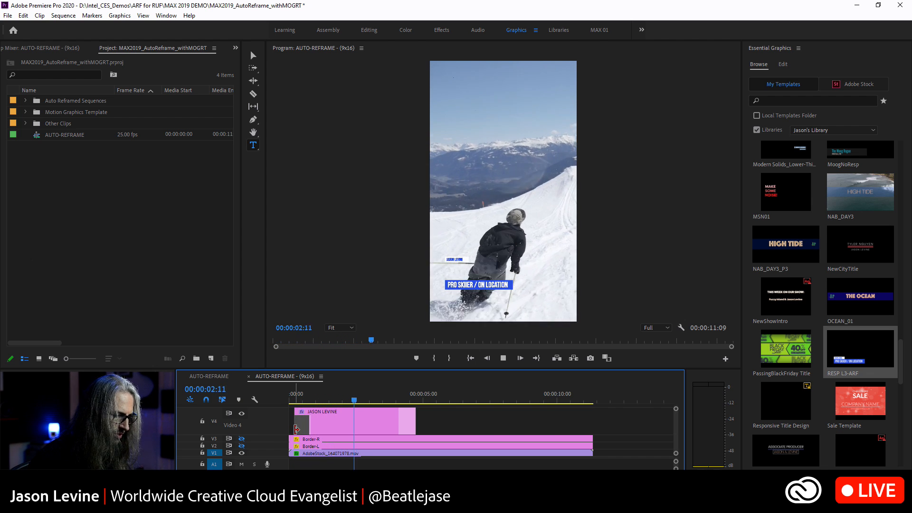
{"action": "key", "text": "space"}
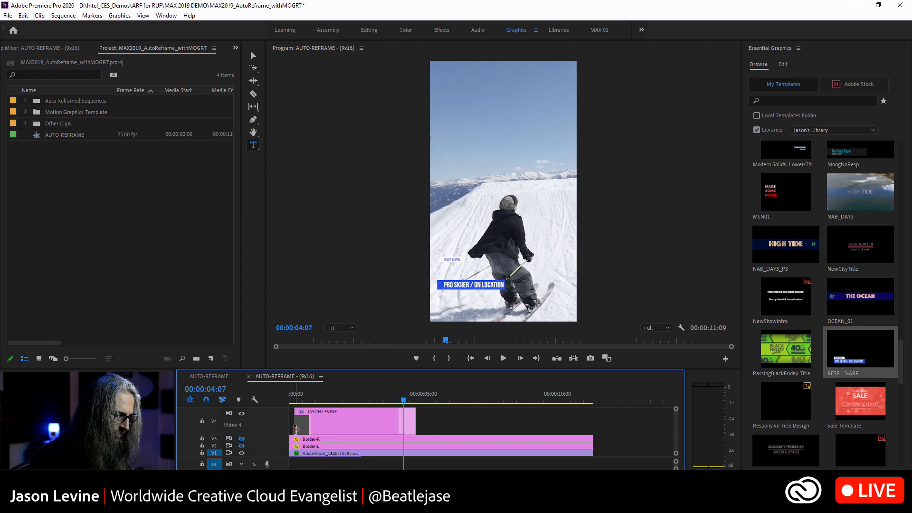
{"action": "key", "text": "j"}
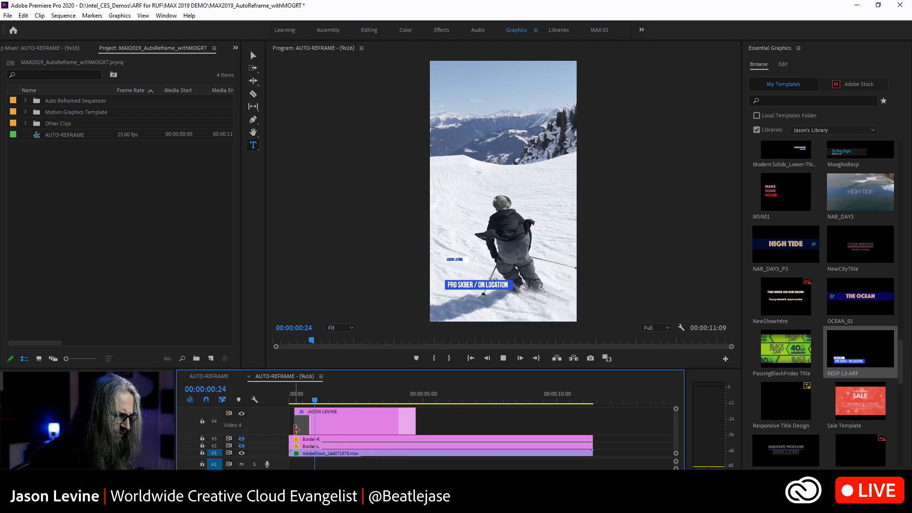
{"action": "key", "text": "l"}
{"action": "key", "text": "j"}
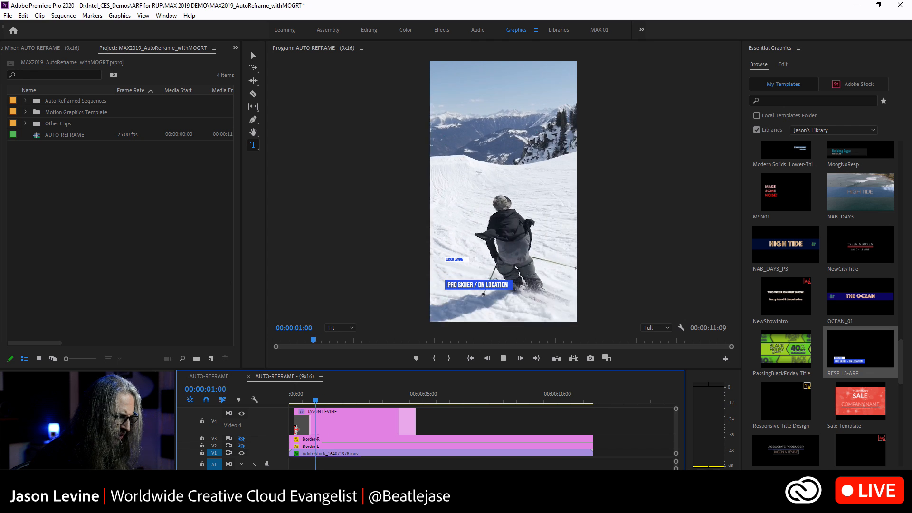
{"action": "key", "text": "l"}
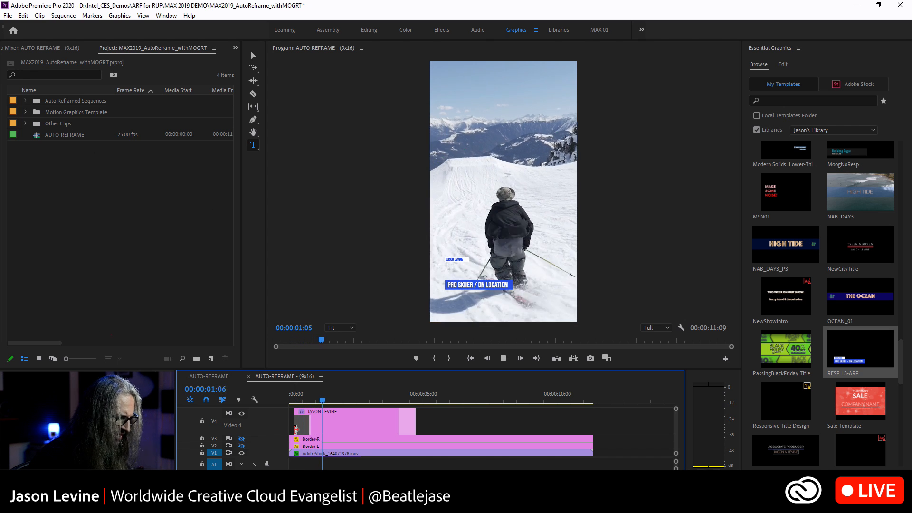
{"action": "key", "text": "k"}
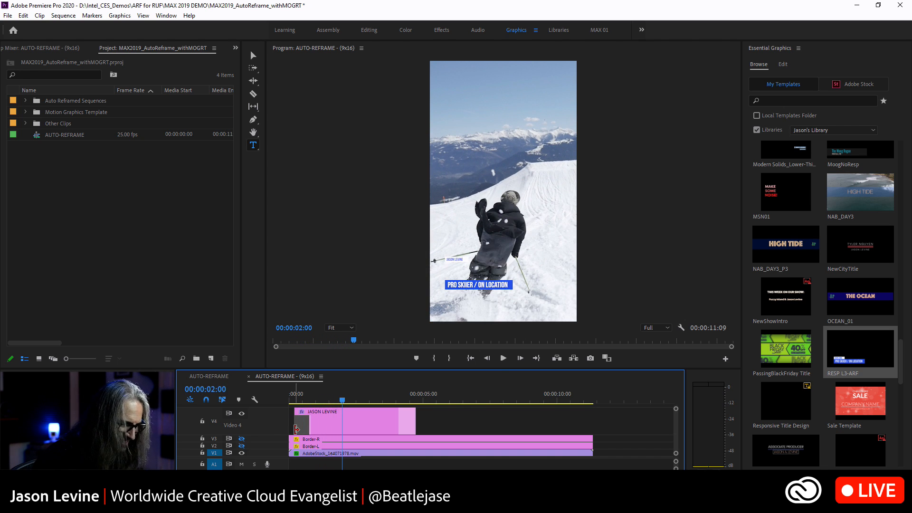
Show the effect properties of the lower third on Video 4, collapsing the PRO SKIIER / On LOCATION text and BottomRectangle groups.
{"action": "left_click", "coordinate": [783, 63]}
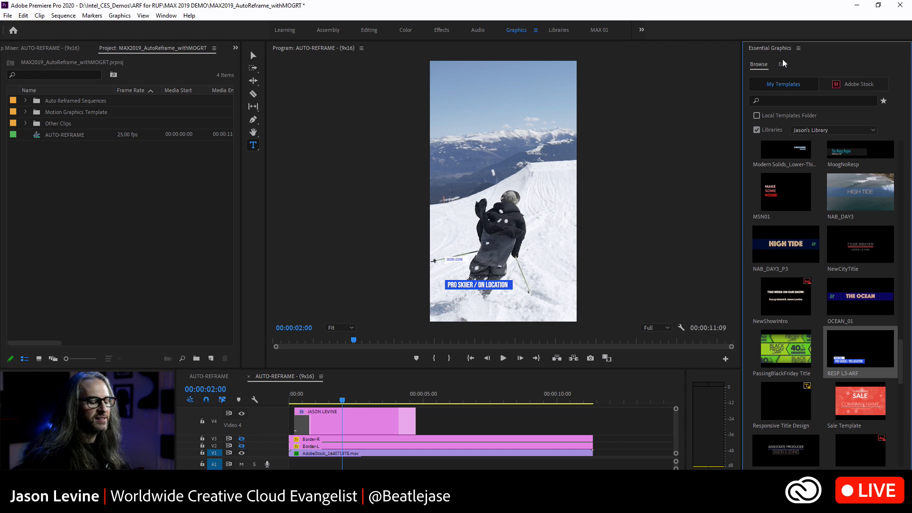
{"action": "left_click", "coordinate": [783, 65]}
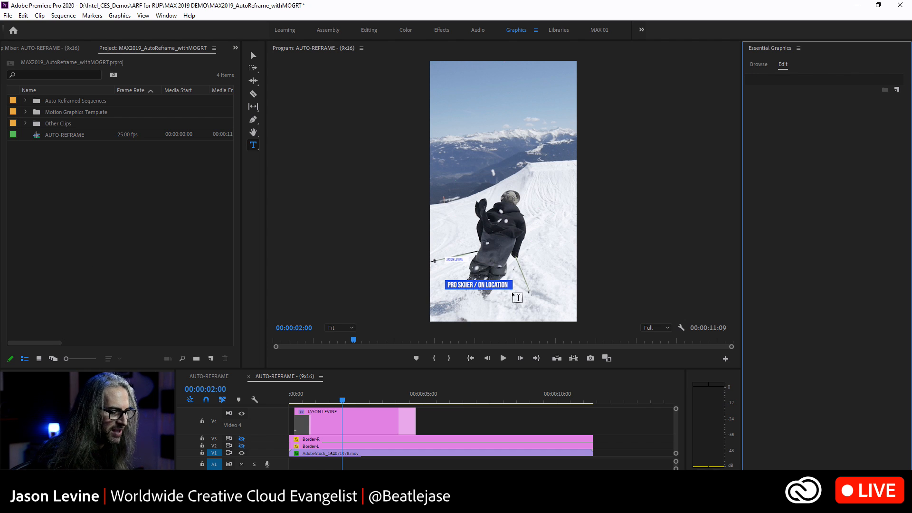
{"action": "left_click", "coordinate": [352, 426]}
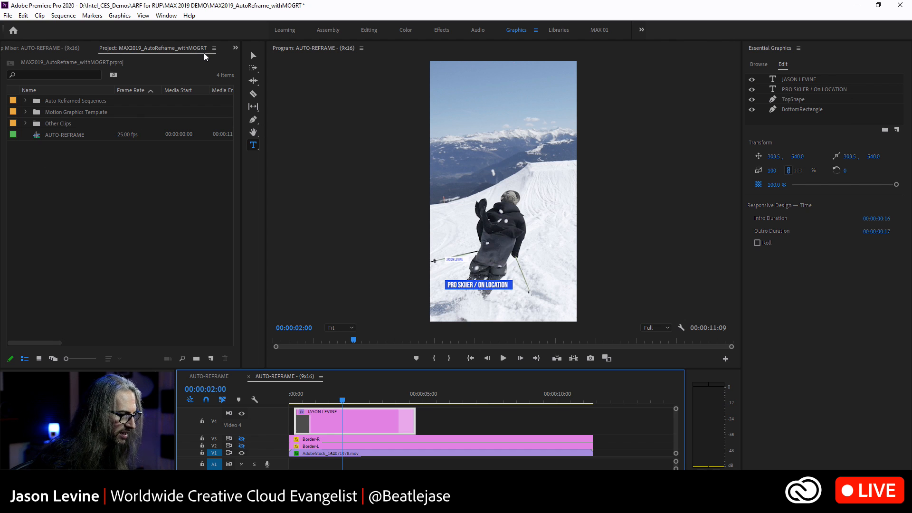
{"action": "left_click", "coordinate": [235, 50]}
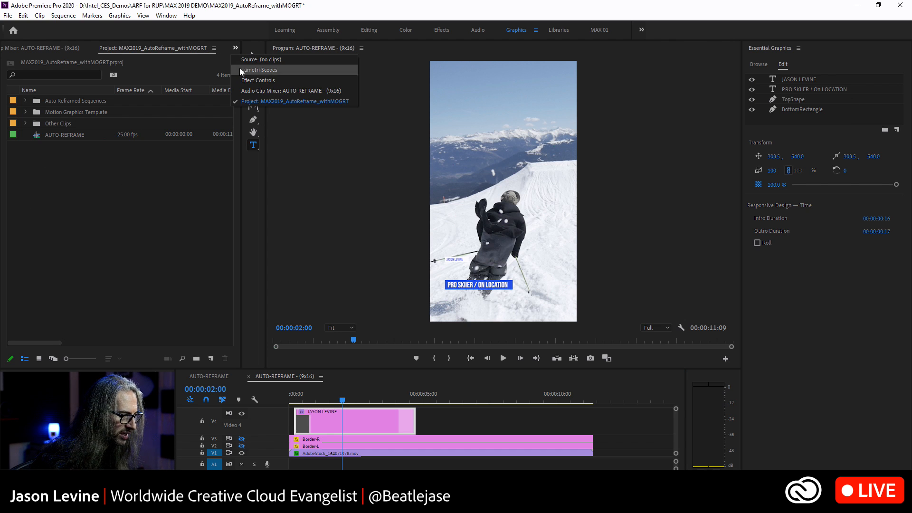
{"action": "left_click", "coordinate": [266, 79]}
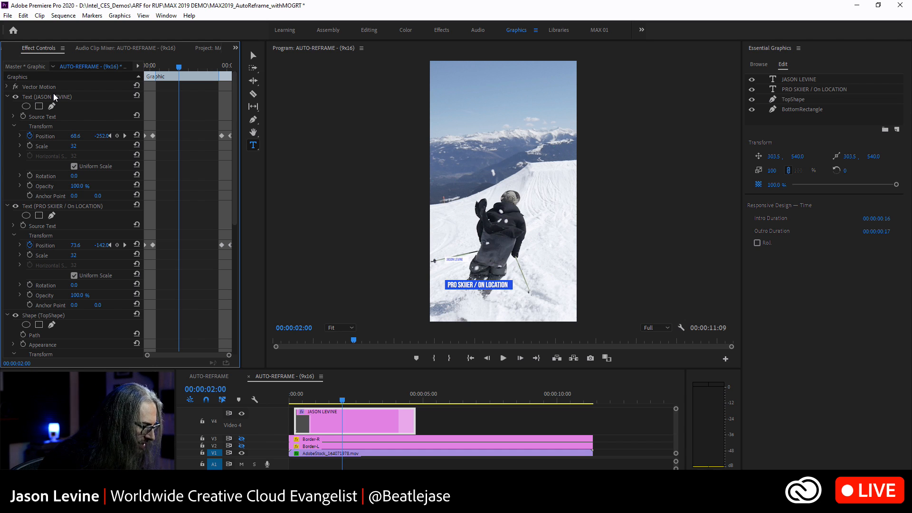
{"action": "left_click", "coordinate": [7, 206]}
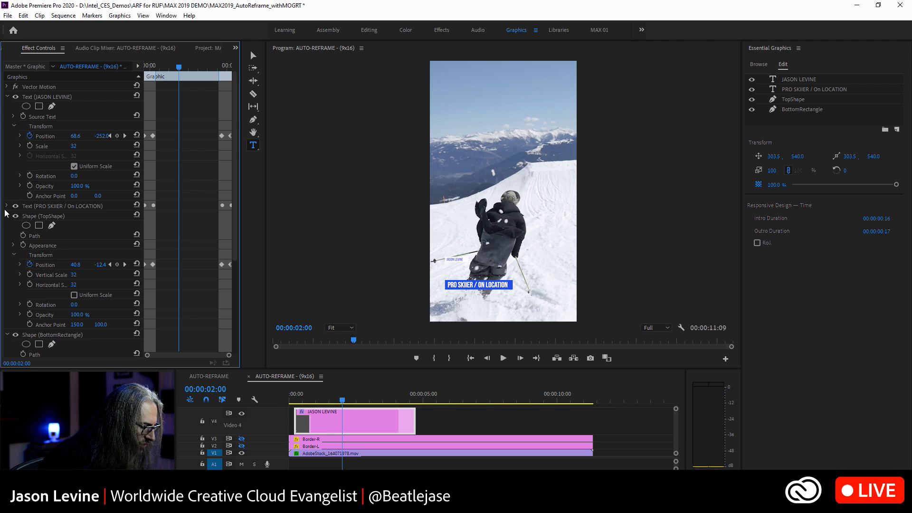
{"action": "left_click", "coordinate": [7, 336]}
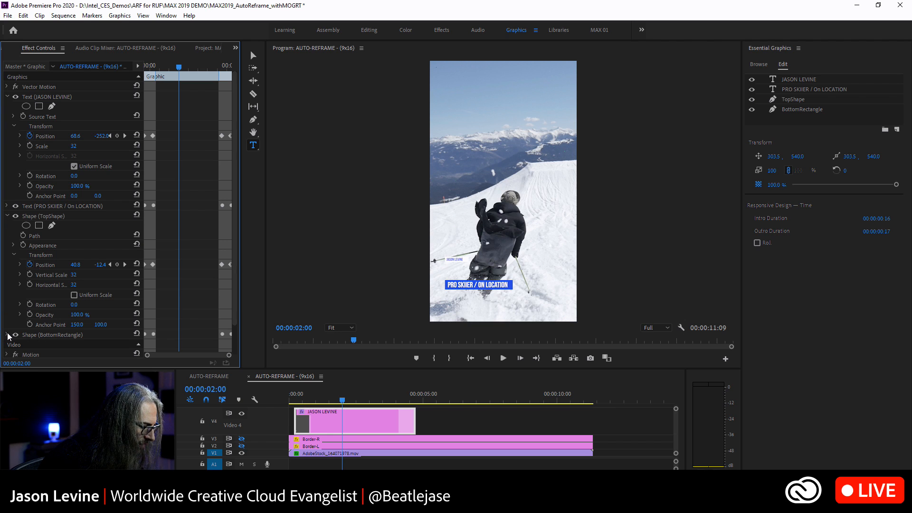
Select TopShape with the name text and lower the text's vertical position until it sits directly above the blue PRO SKIIER / On LOCATION bar.
{"action": "left_click", "coordinate": [42, 217]}
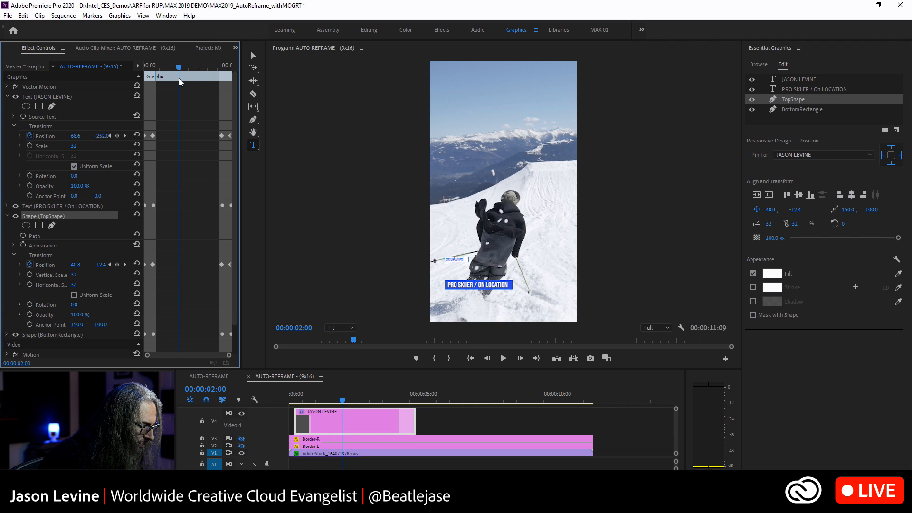
{"action": "left_click", "coordinate": [42, 92], "text": "ctrl"}
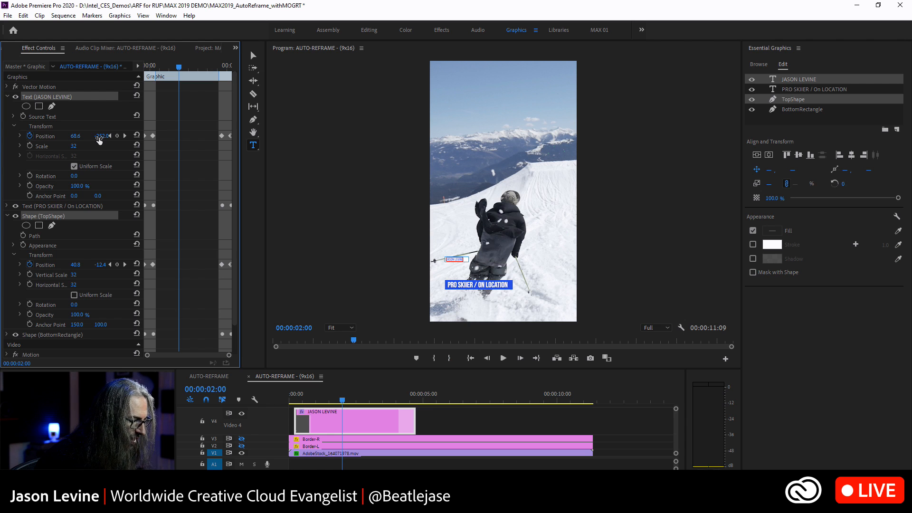
{"action": "left_click_drag", "start_coordinate": [99, 139], "coordinate": [134, 140]}
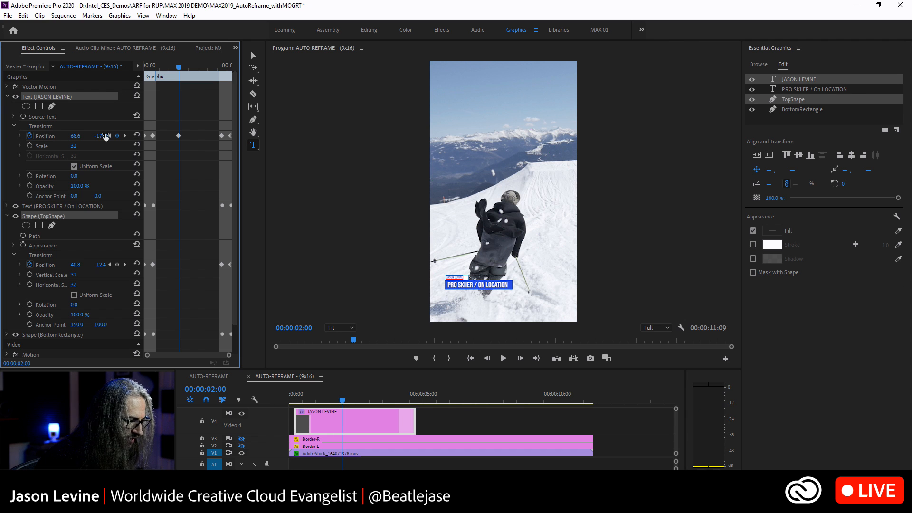
{"action": "mouse_move", "coordinate": [180, 67]}
{"action": "left_mouse_down"}
{"action": "mouse_move", "coordinate": [161, 67]}
{"action": "mouse_move", "coordinate": [188, 70]}
{"action": "mouse_move", "coordinate": [157, 76]}
{"action": "mouse_move", "coordinate": [179, 80]}
{"action": "mouse_move", "coordinate": [146, 87]}
{"action": "mouse_move", "coordinate": [180, 81]}
{"action": "mouse_move", "coordinate": [144, 91]}
{"action": "mouse_move", "coordinate": [180, 84]}
{"action": "left_mouse_up"}
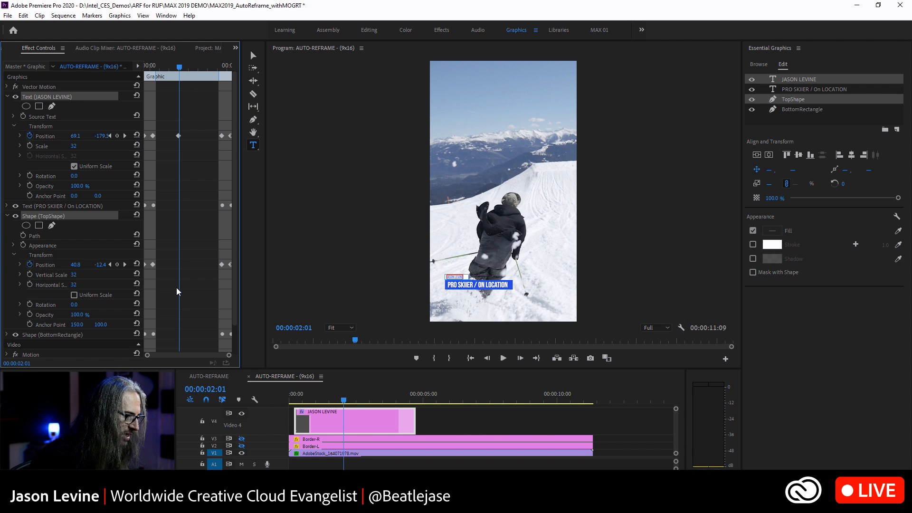
Create an Auto Reframe version of the original AUTO-REFRAME sequence at Square 1:1 with the Default motion preset and clips not nested.
{"action": "left_click", "coordinate": [204, 375]}
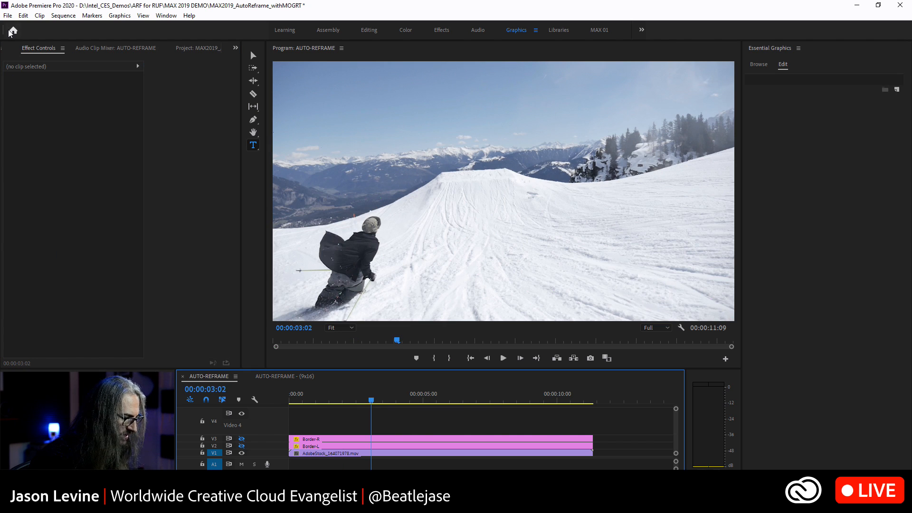
{"action": "left_click", "coordinate": [55, 47]}
{"action": "scroll", "coordinate": [56, 47], "scroll_direction": "up", "scroll_amount": 2}
{"action": "scroll", "coordinate": [56, 48], "scroll_direction": "down", "scroll_amount": 4}
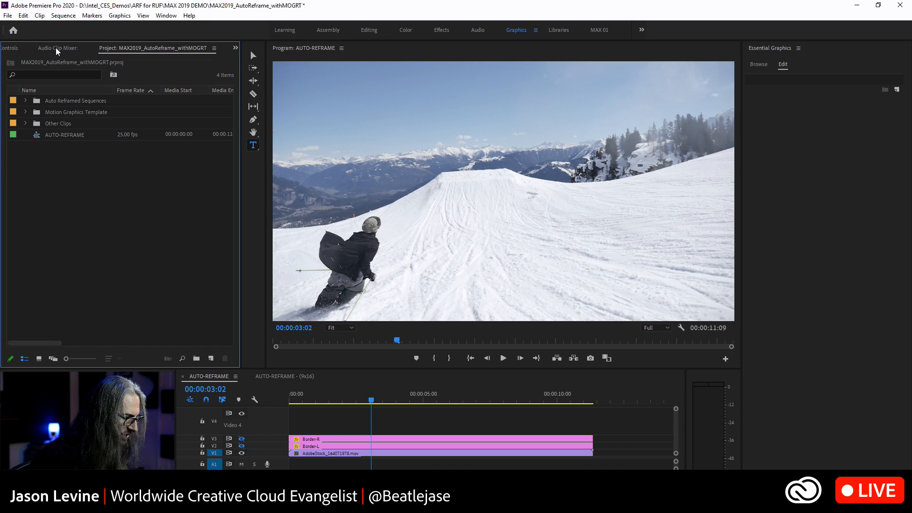
{"action": "left_click", "coordinate": [61, 136]}
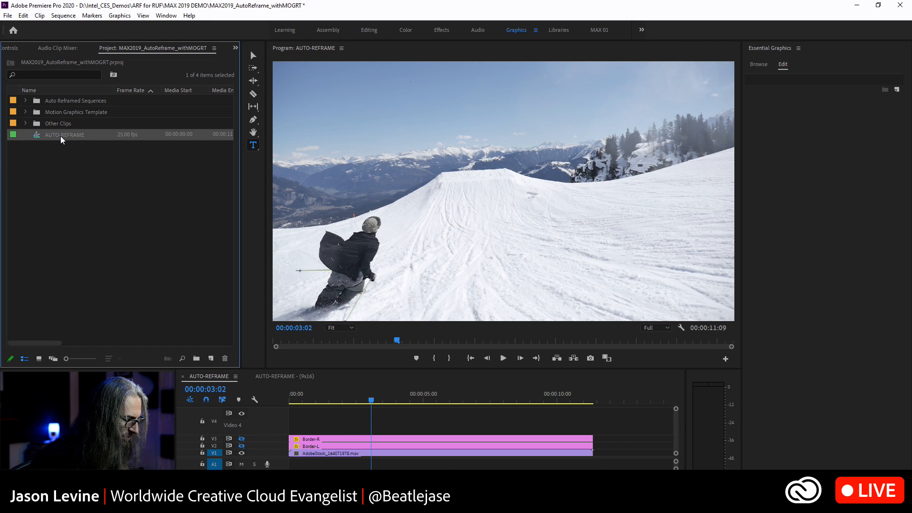
{"action": "right_click", "coordinate": [60, 136]}
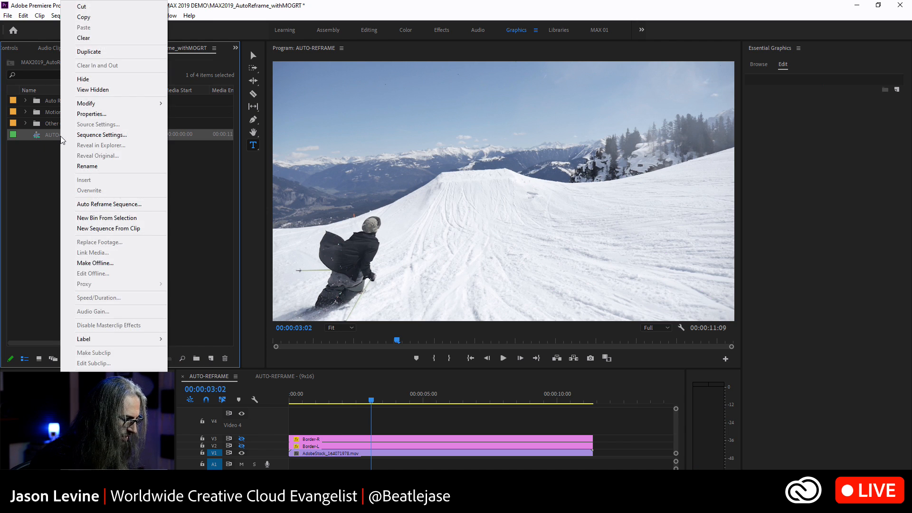
{"action": "left_click", "coordinate": [103, 204]}
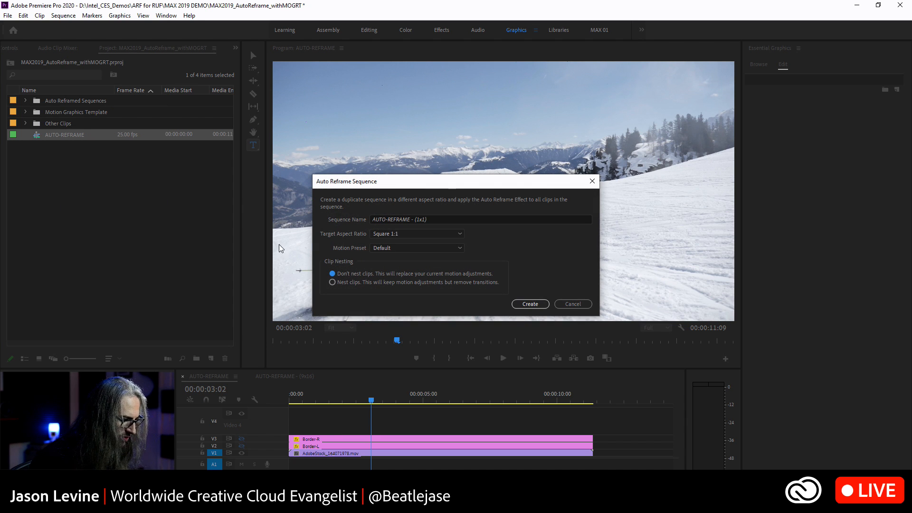
{"action": "left_click", "coordinate": [530, 304]}
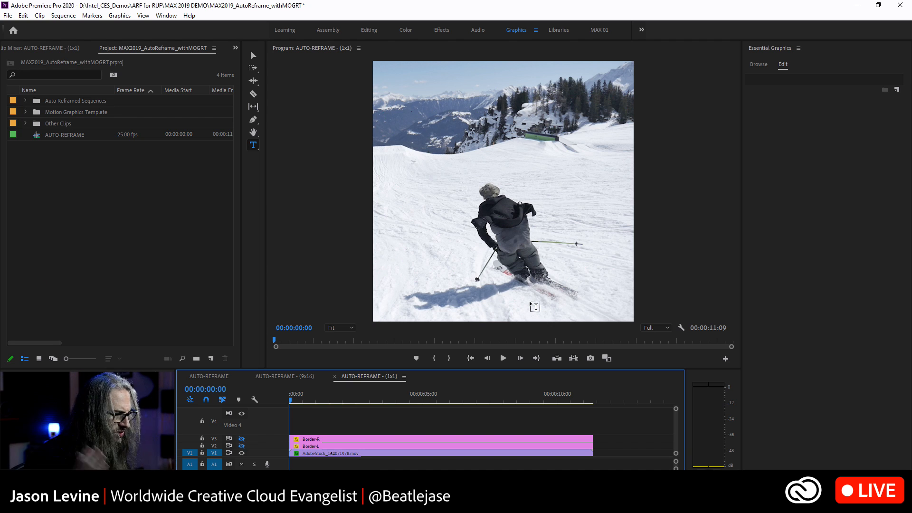
Place the RESP L3-ARF motion graphics template on Video 4 near the start of the 1x1 sequence.
{"action": "left_click", "coordinate": [759, 65]}
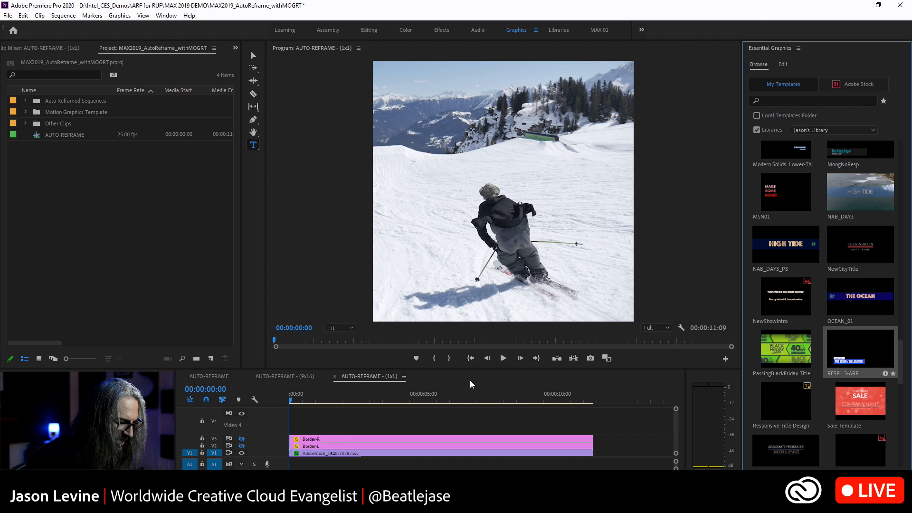
{"action": "left_click_drag", "start_coordinate": [470, 383], "coordinate": [302, 425]}
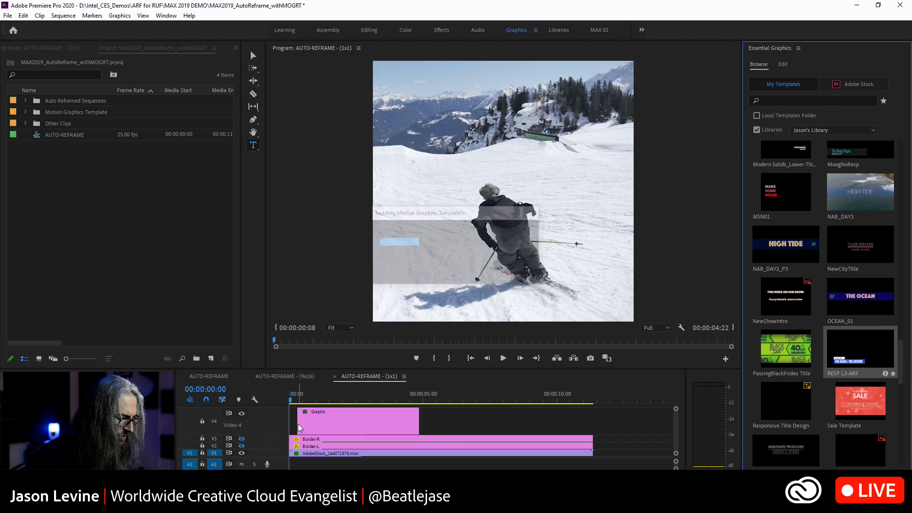
Preview the lower third at the beginning of the 1x1 sequence by playing and scrubbing to about 00:00:02:03.
{"action": "key", "text": "space"}
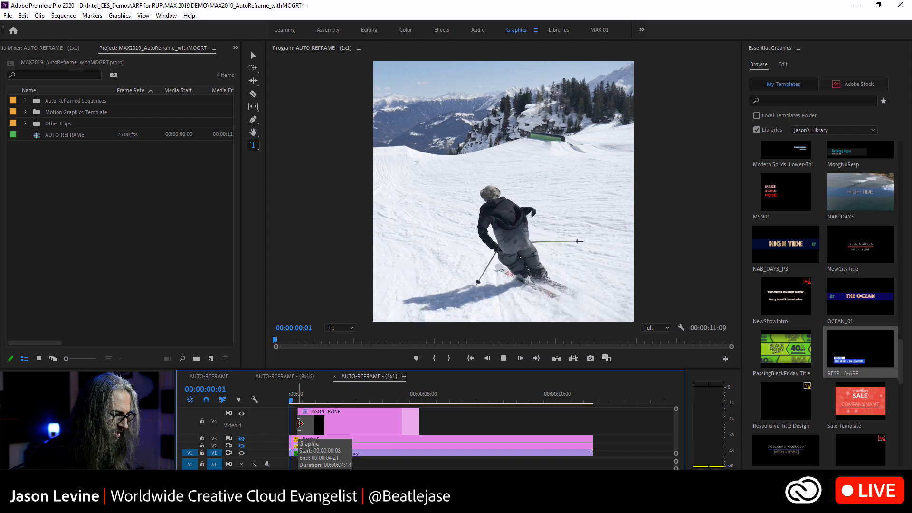
{"action": "key", "text": "space"}
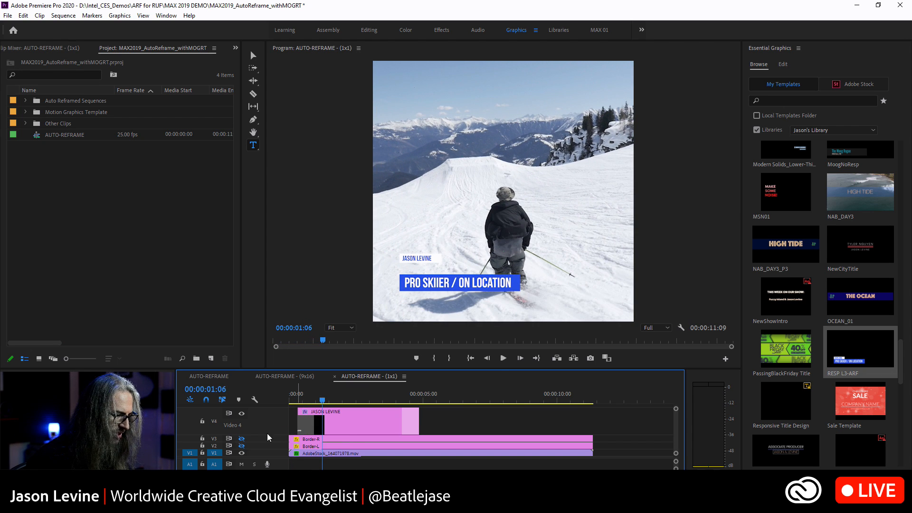
{"action": "left_click_drag", "start_coordinate": [322, 402], "coordinate": [346, 413]}
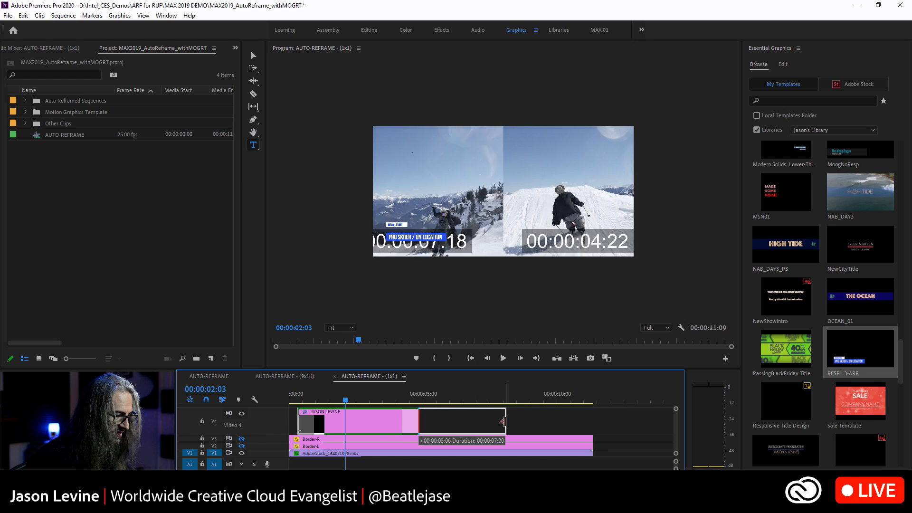
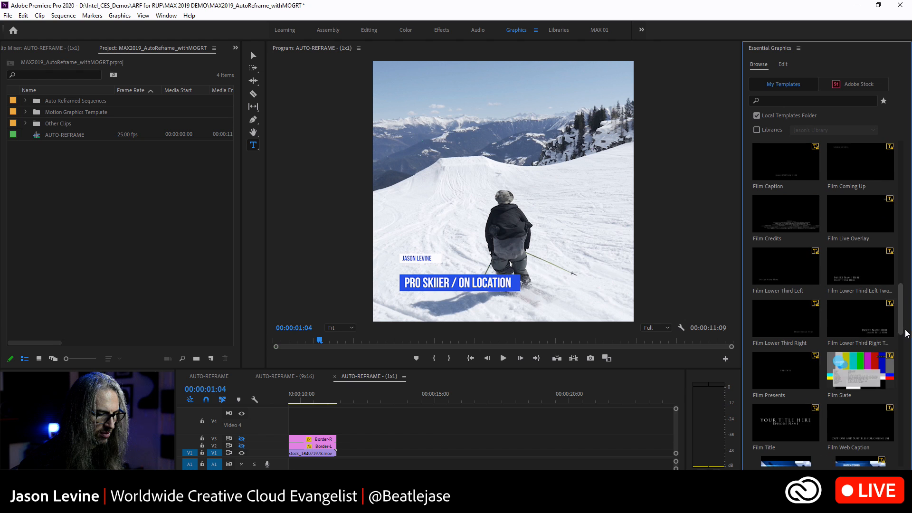
Look through the local motion graphics templates, then turn off the Local Templates Folder filter and browse the full template list.
{"action": "scroll", "coordinate": [822, 304], "scroll_direction": "down", "scroll_amount": 10}
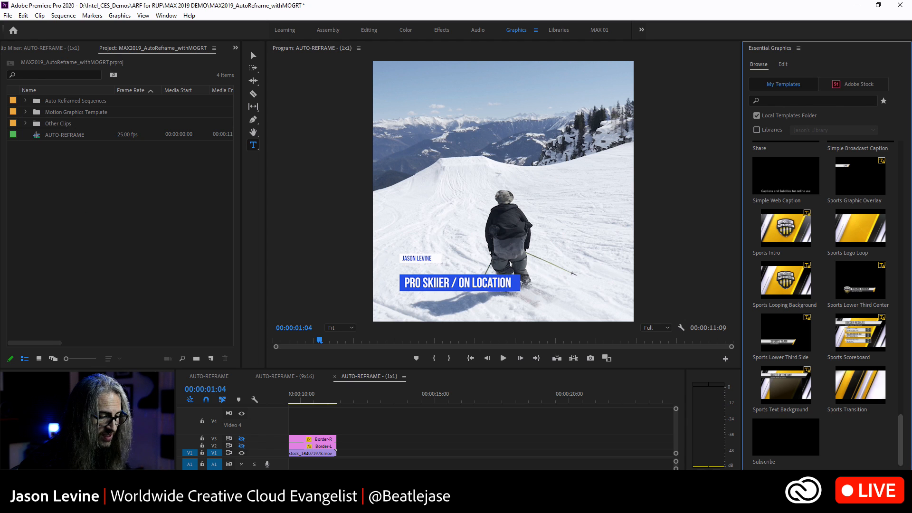
{"action": "scroll", "coordinate": [822, 304], "scroll_direction": "up", "scroll_amount": 5}
{"action": "scroll", "coordinate": [822, 304], "scroll_direction": "up", "scroll_amount": 4}
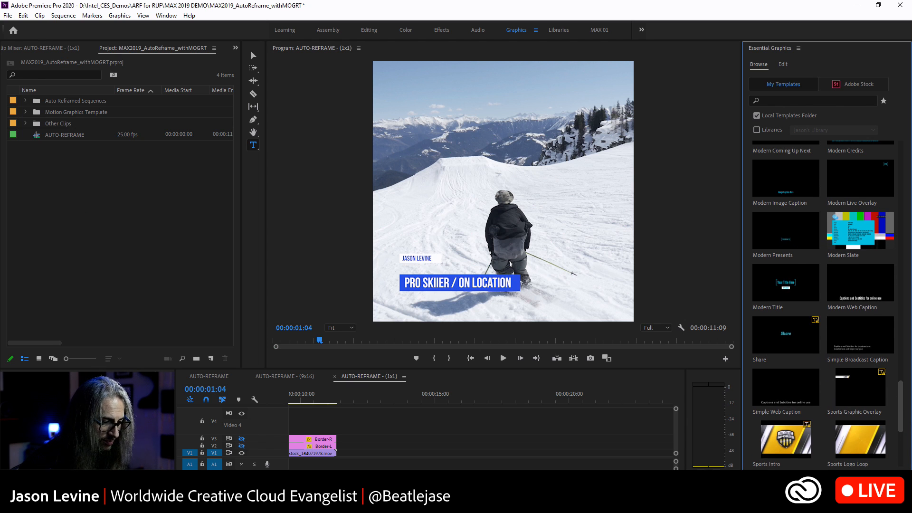
{"action": "scroll", "coordinate": [911, 370], "scroll_direction": "up", "scroll_amount": 5}
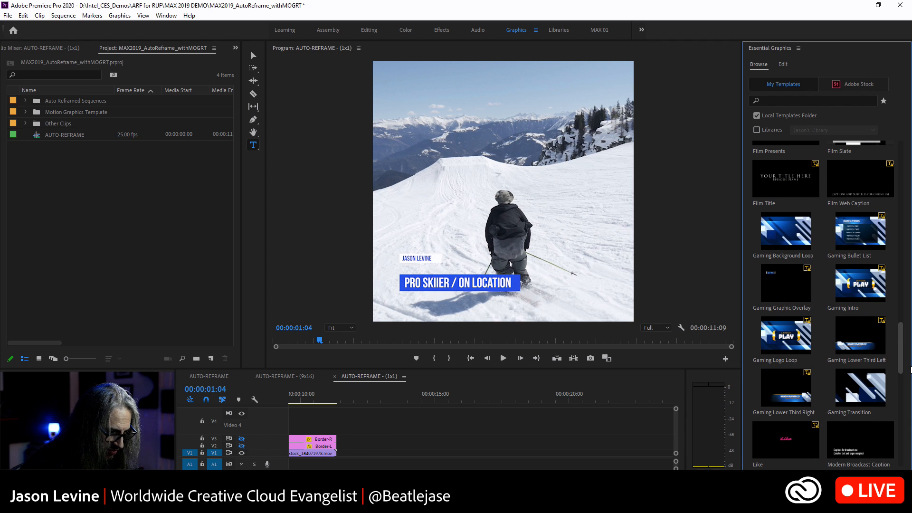
{"action": "left_click_drag", "start_coordinate": [911, 370], "coordinate": [898, 180]}
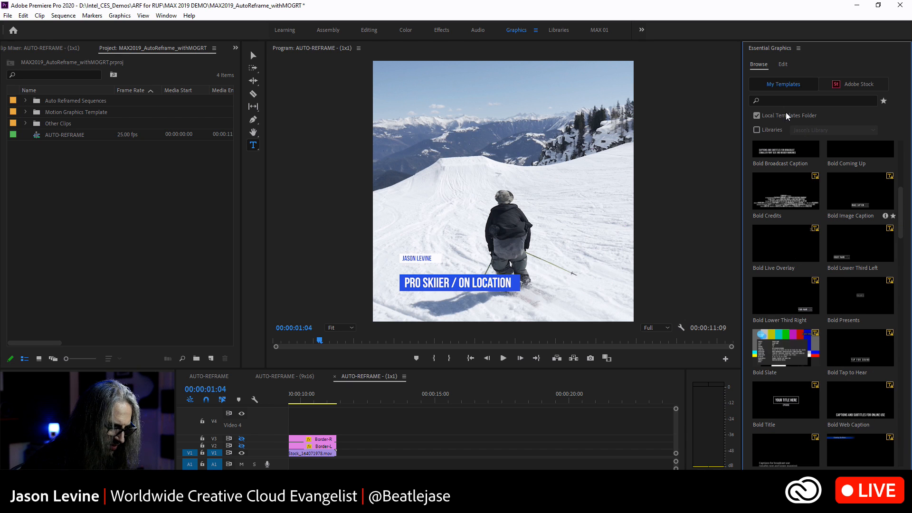
{"action": "left_click", "coordinate": [757, 115]}
{"action": "left_click_drag", "start_coordinate": [902, 154], "coordinate": [910, 462]}
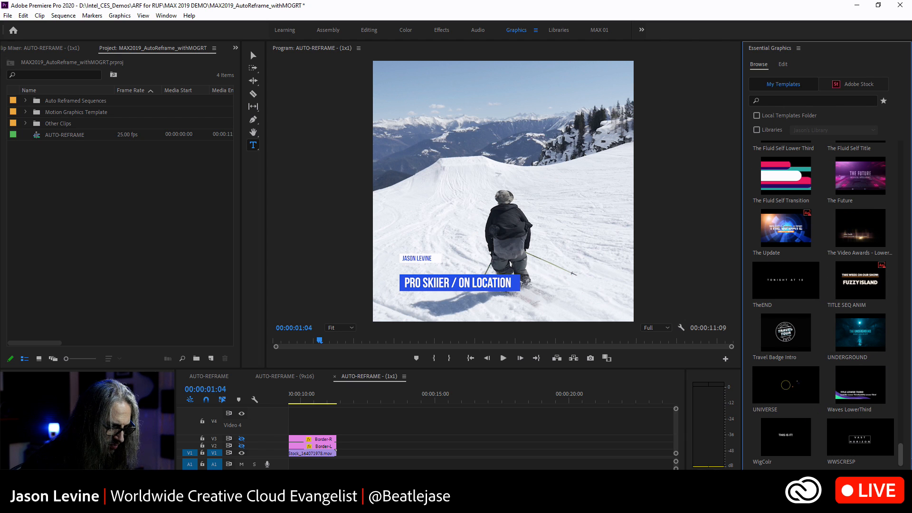
{"action": "left_click_drag", "start_coordinate": [910, 463], "coordinate": [910, 447]}
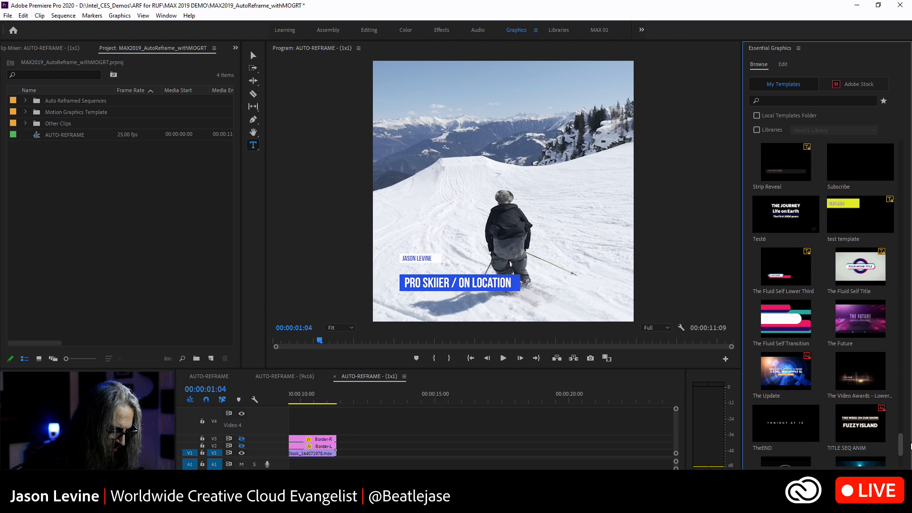
View the info details of The Update template and return to the template list.
{"action": "mouse_move", "coordinate": [807, 385]}
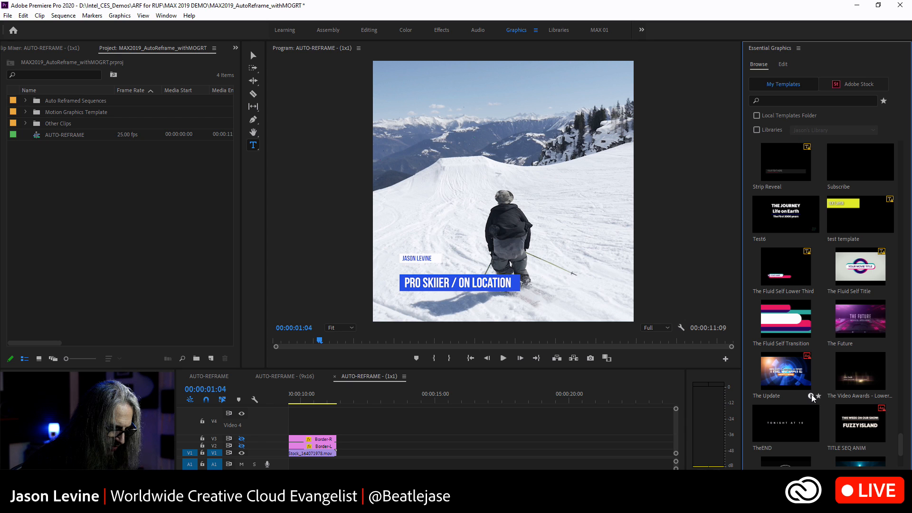
{"action": "left_click", "coordinate": [811, 396]}
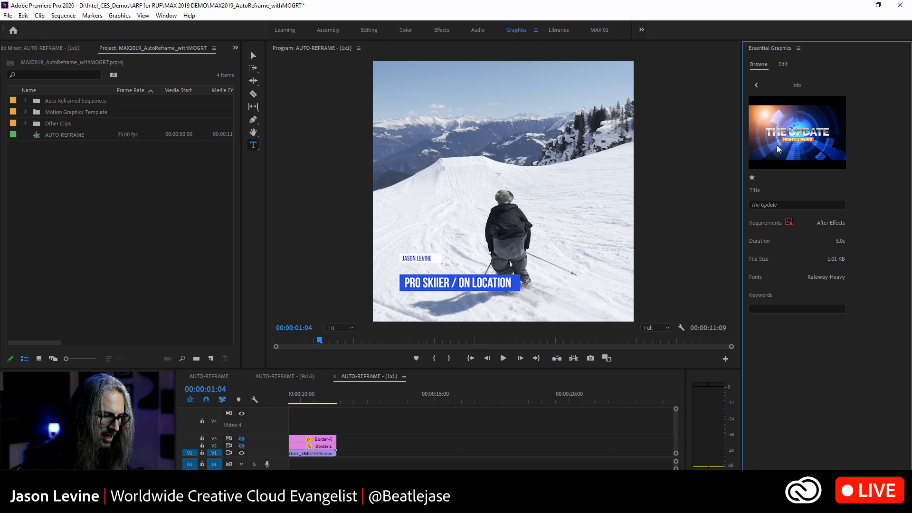
{"action": "left_click", "coordinate": [757, 84]}
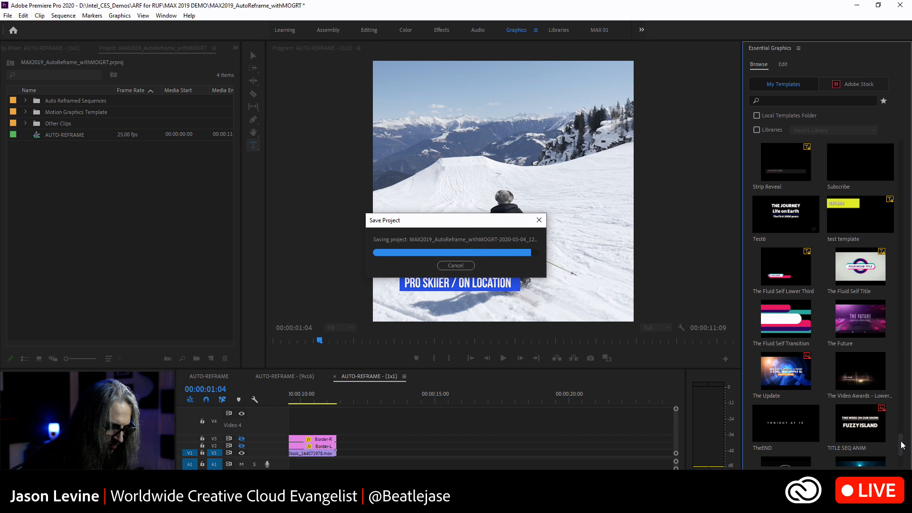
Place the Gaming Lower Third Left template on Video 4 at 00:00:09:13 and show its first frame.
{"action": "left_click", "coordinate": [901, 423]}
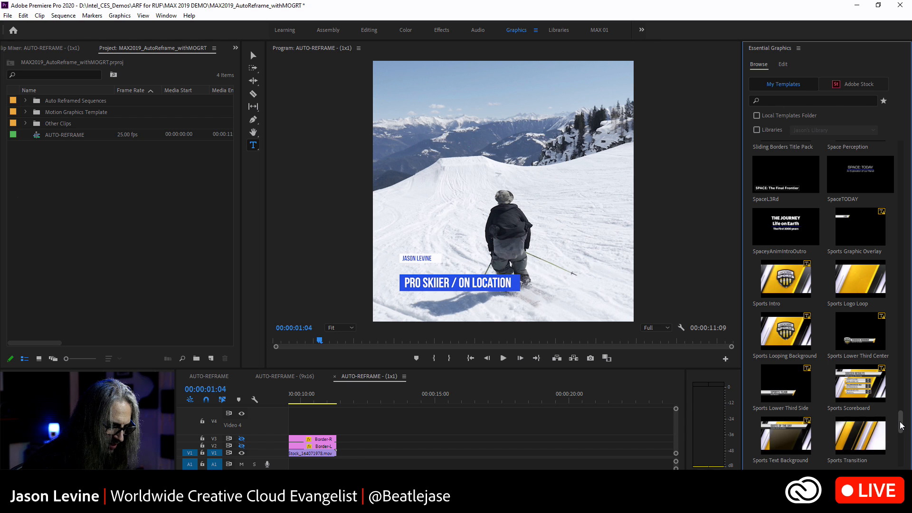
{"action": "left_click_drag", "start_coordinate": [901, 420], "coordinate": [899, 281]}
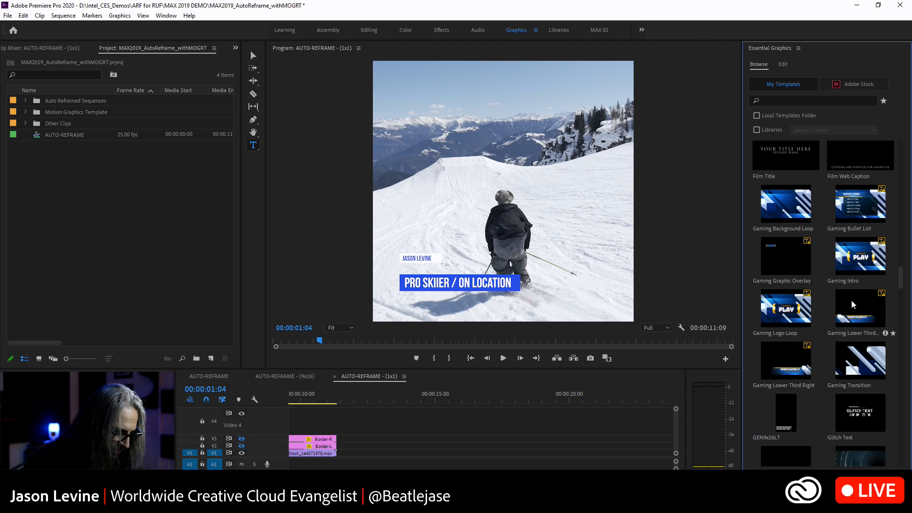
{"action": "left_click_drag", "start_coordinate": [851, 300], "coordinate": [290, 429]}
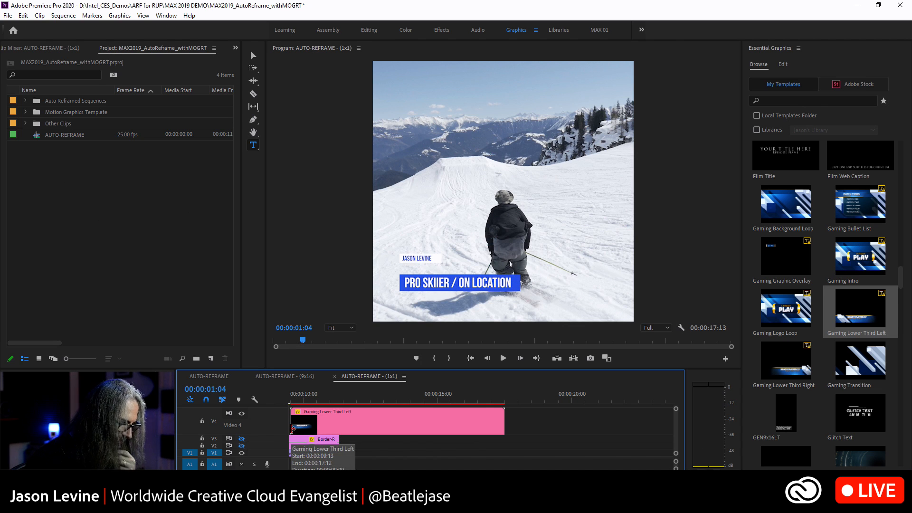
{"action": "left_click", "coordinate": [292, 398]}
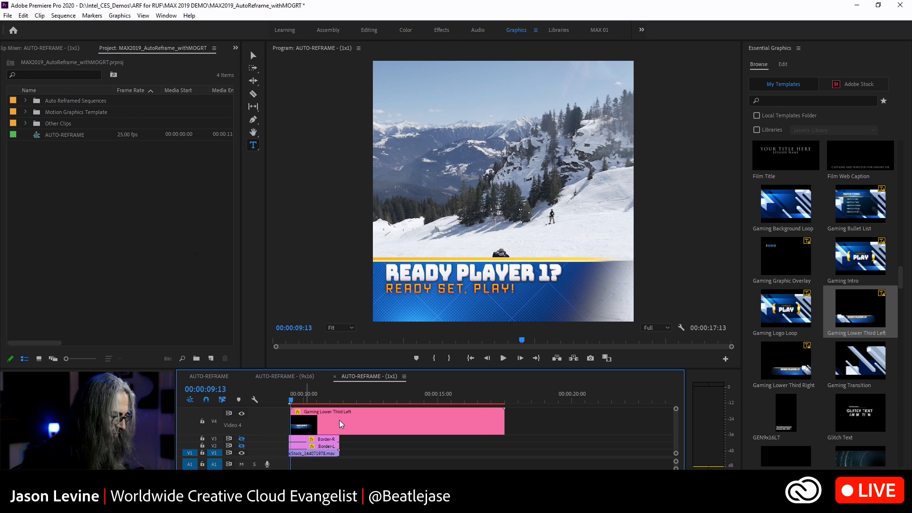
Apply Set to Frame Size to the Gaming Lower Third Left clip and scrub to 00:00:11:02 to preview it.
{"action": "right_click", "coordinate": [340, 420]}
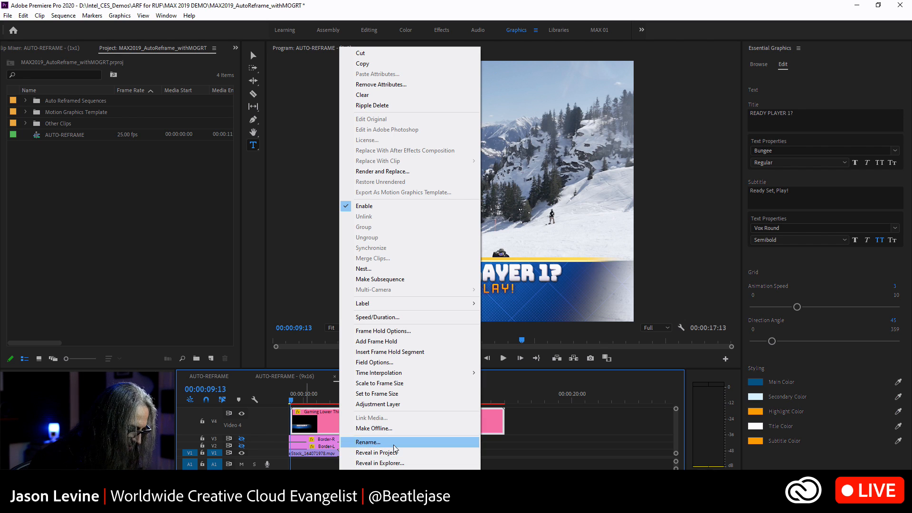
{"action": "left_click", "coordinate": [399, 394]}
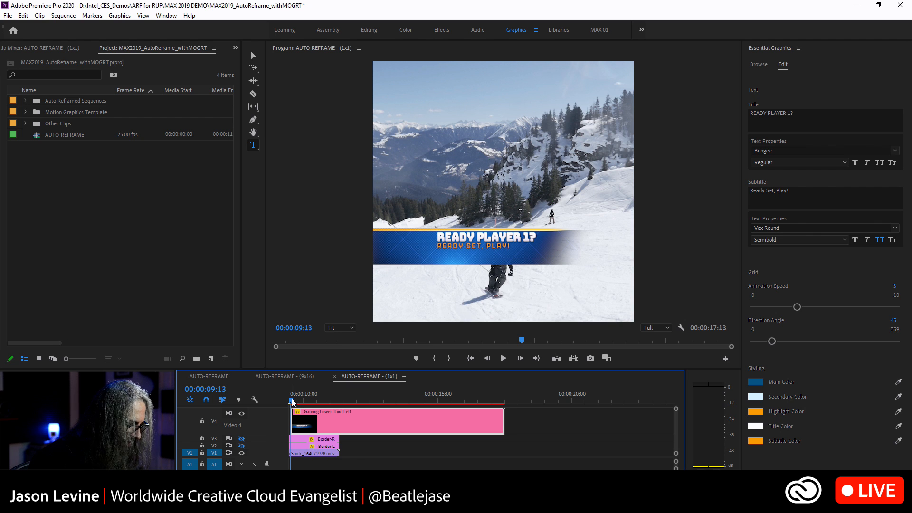
{"action": "left_click_drag", "start_coordinate": [294, 403], "coordinate": [343, 391]}
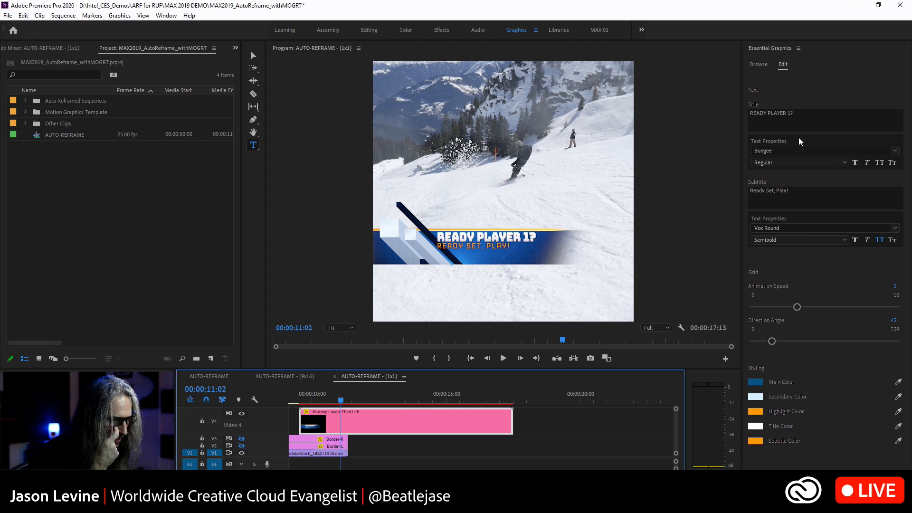
Replace the gaming lower third's title with the presenter's name and its subtitle with SKIS IN AUSTRIA, previewing it at 00:00:10:16.
{"action": "double_click", "coordinate": [803, 110]}
{"action": "triple_click", "coordinate": [803, 110]}
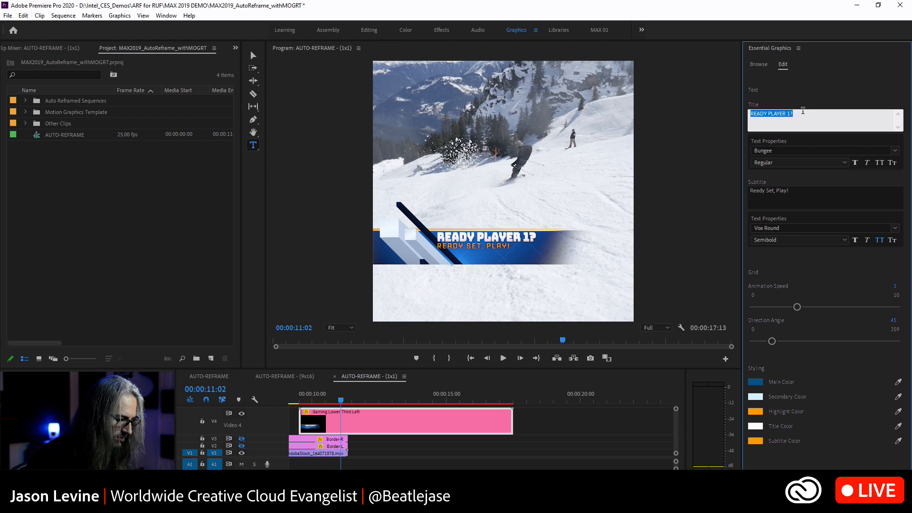
{"action": "type", "text": "JASON LEVINE"}
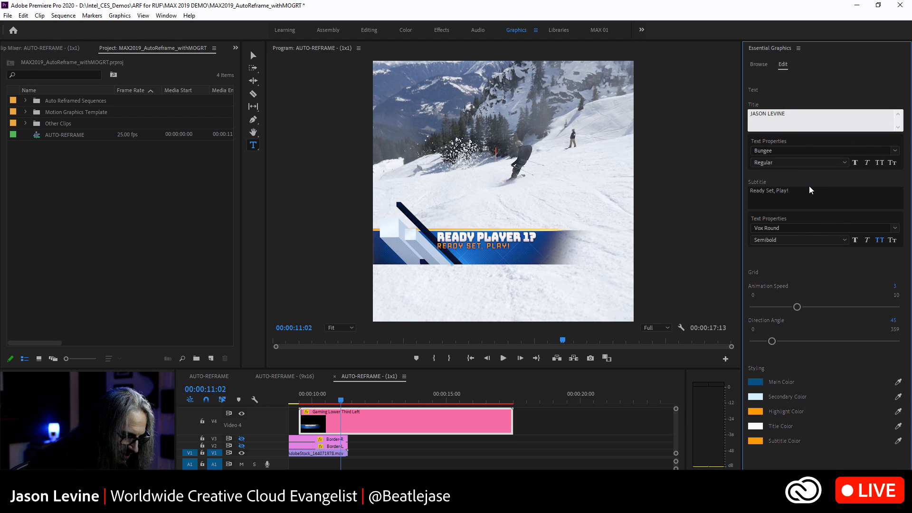
{"action": "left_click", "coordinate": [809, 189]}
{"action": "left_click", "coordinate": [813, 190]}
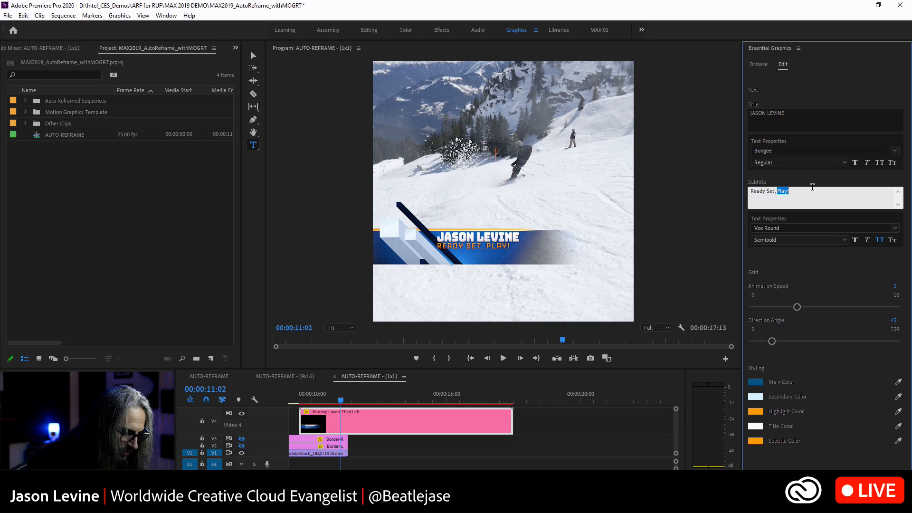
{"action": "type", "text": "SKIS"}
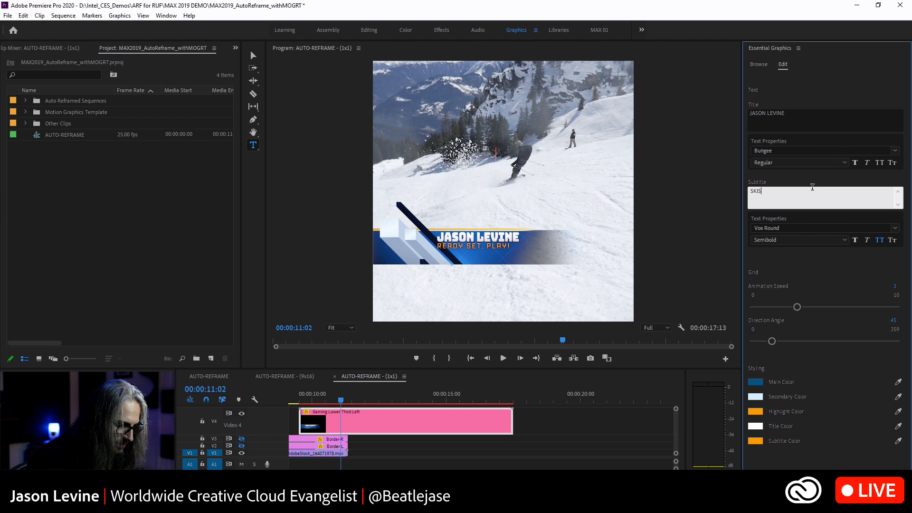
{"action": "type", "text": " IN AUSTRIA"}
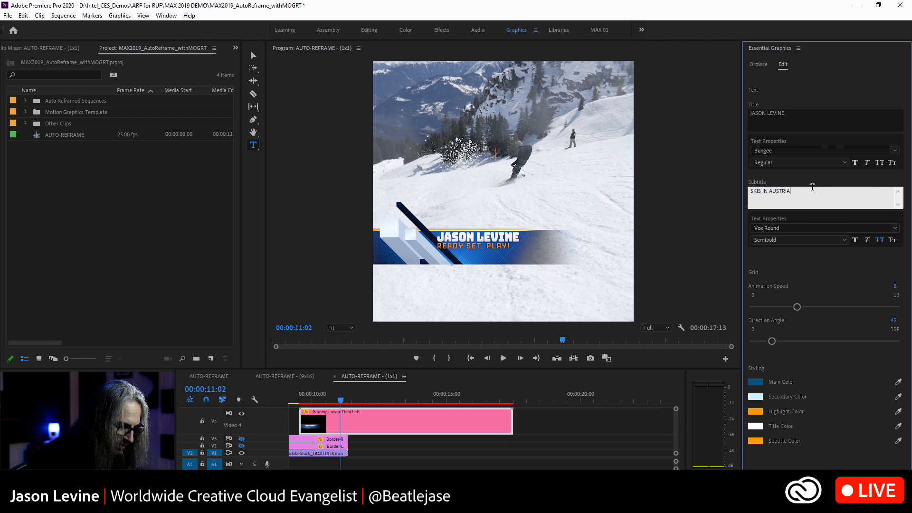
{"action": "left_click", "coordinate": [341, 401]}
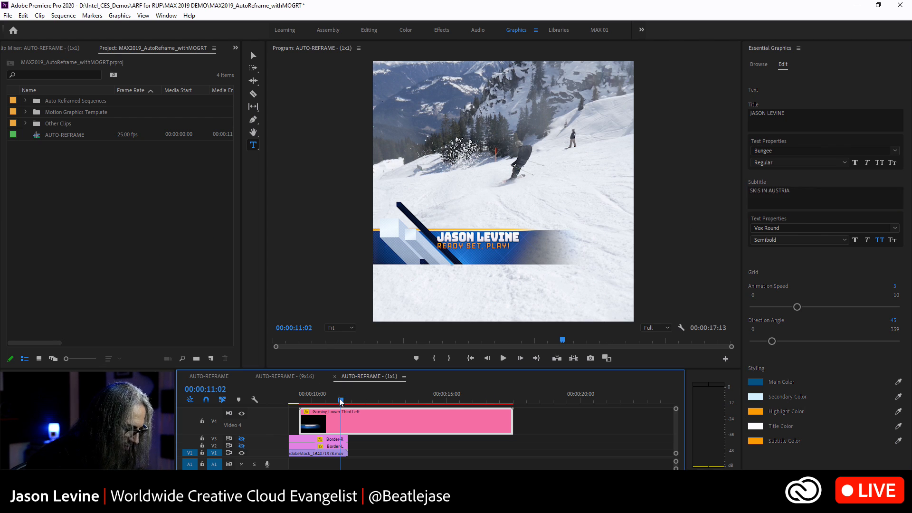
{"action": "mouse_move", "coordinate": [341, 401]}
{"action": "left_mouse_down"}
{"action": "mouse_move", "coordinate": [298, 402]}
{"action": "mouse_move", "coordinate": [329, 404]}
{"action": "left_mouse_up"}
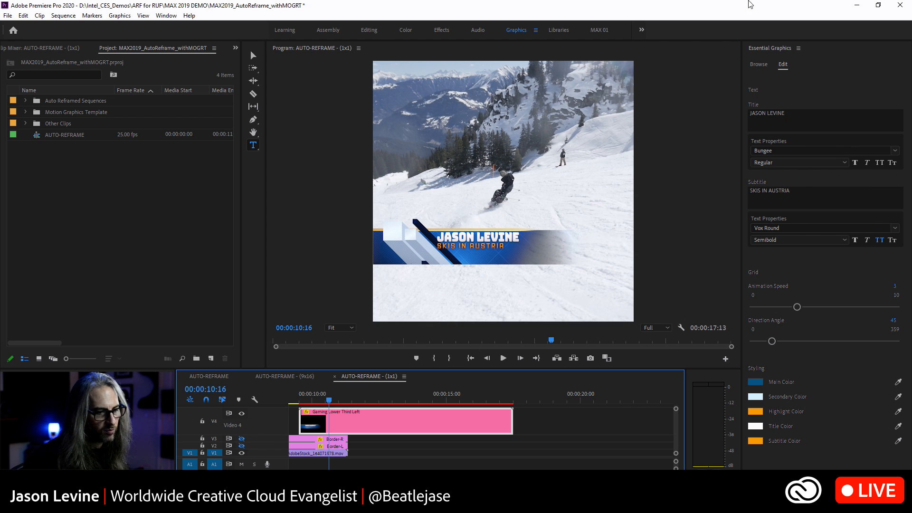
Search the Adobe Stock templates for "lower third" and look through the results up to page 7.
{"action": "left_click", "coordinate": [758, 65]}
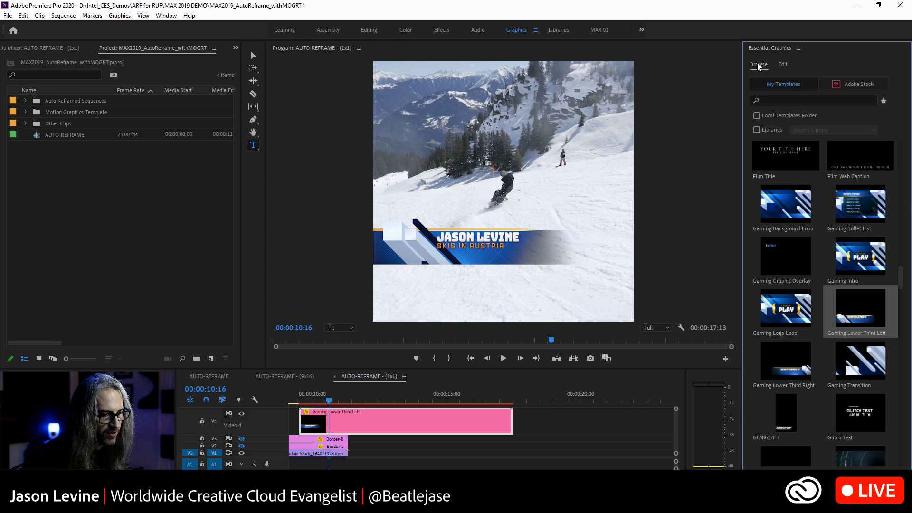
{"action": "left_click", "coordinate": [862, 79]}
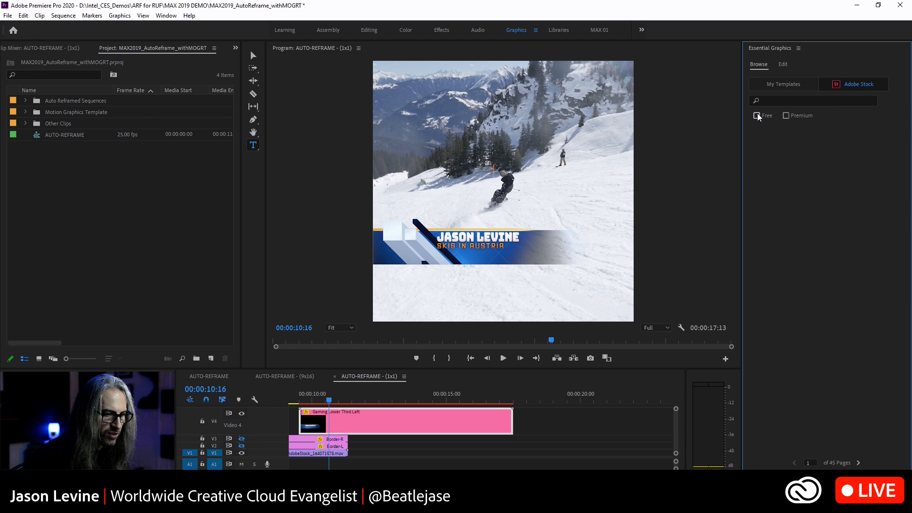
{"action": "left_click", "coordinate": [781, 100]}
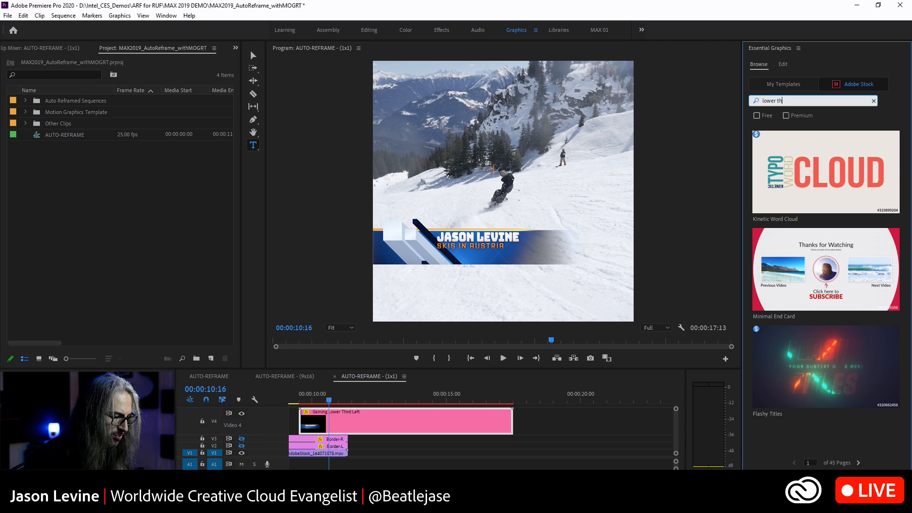
{"action": "key", "text": "Return"}
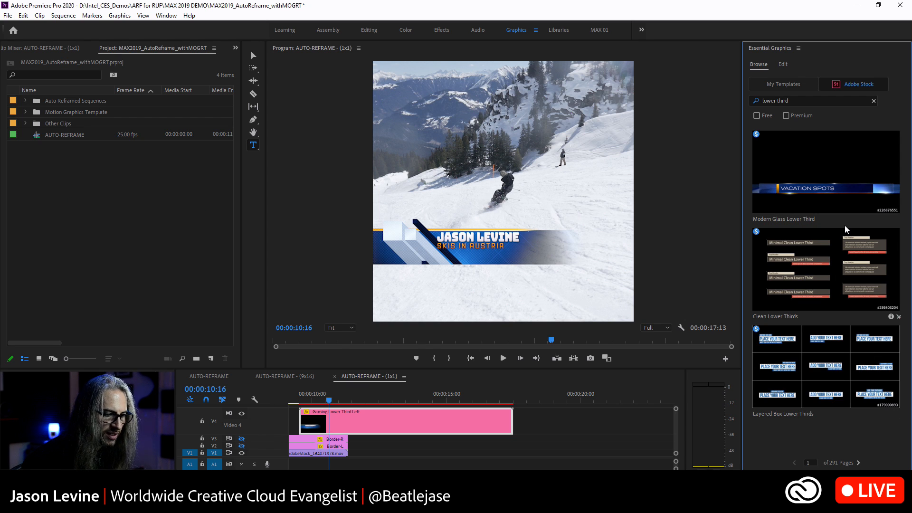
{"action": "left_click", "coordinate": [859, 463]}
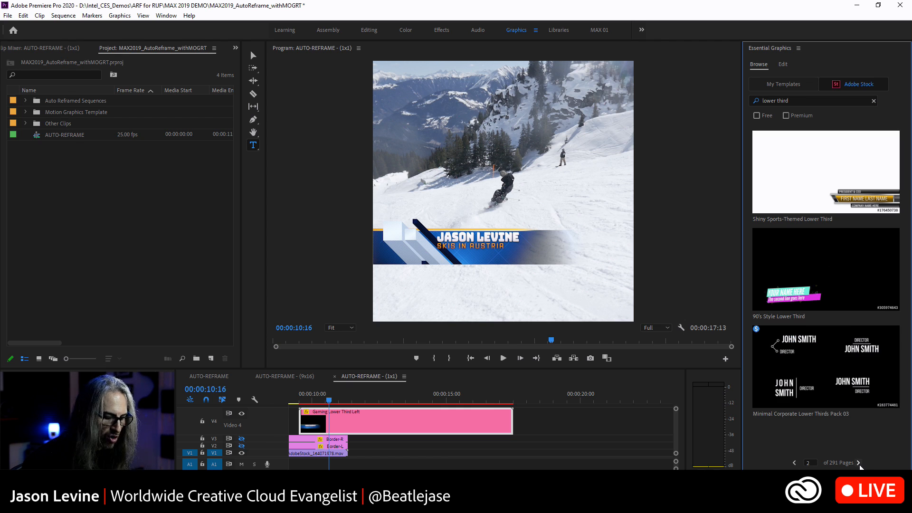
{"action": "left_click", "coordinate": [858, 462]}
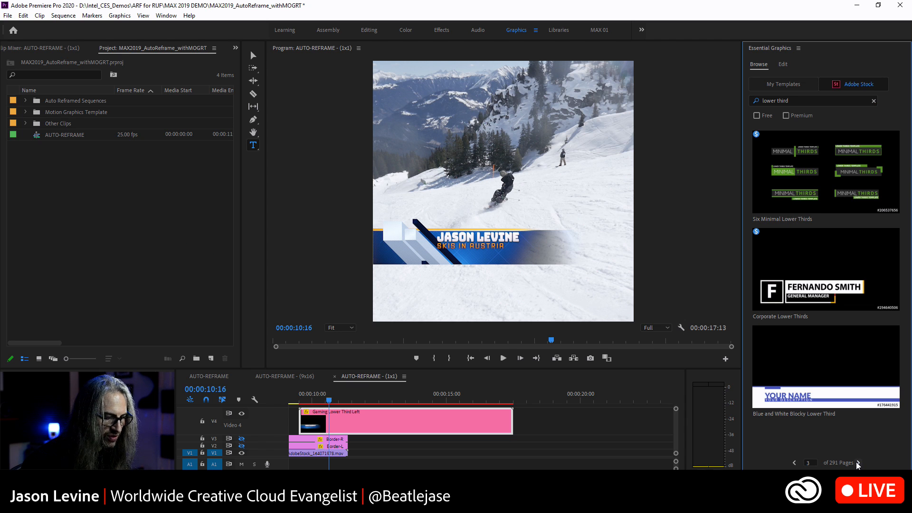
{"action": "left_click", "coordinate": [858, 463]}
{"action": "left_click", "coordinate": [858, 463]}
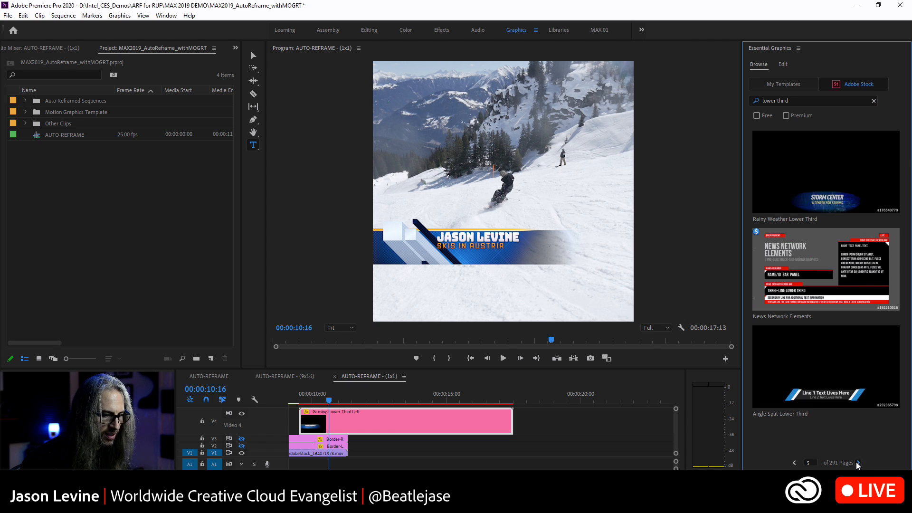
{"action": "left_click", "coordinate": [858, 463]}
{"action": "left_click", "coordinate": [858, 463]}
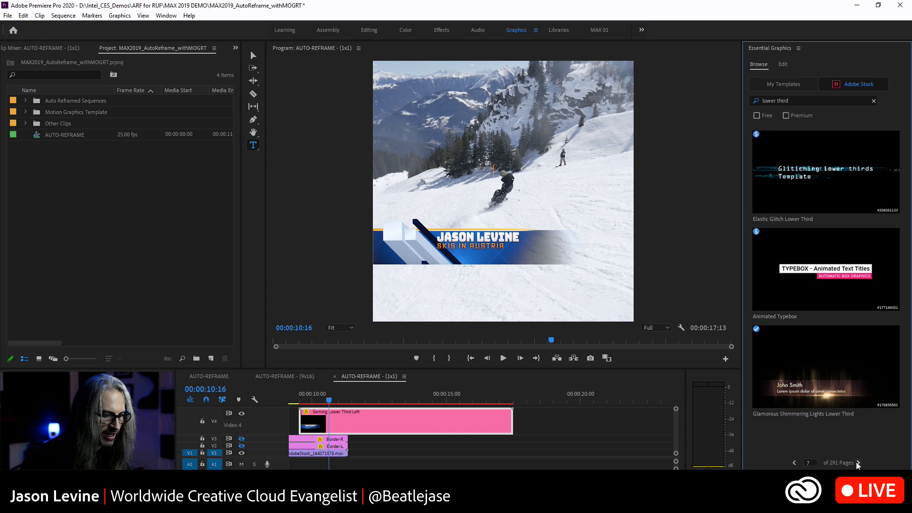
Look through the Adobe Stock "lower third" results from page 8 up to page 19.
{"action": "left_click", "coordinate": [858, 463]}
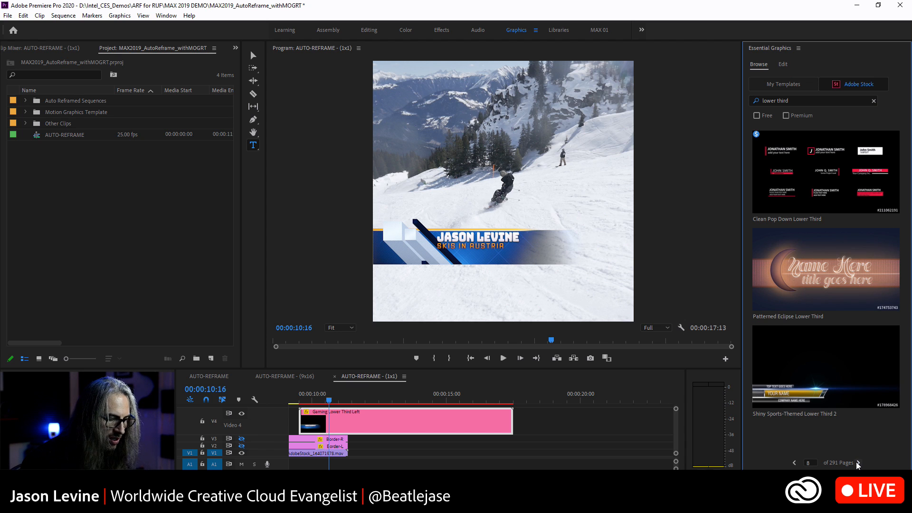
{"action": "left_click", "coordinate": [858, 464]}
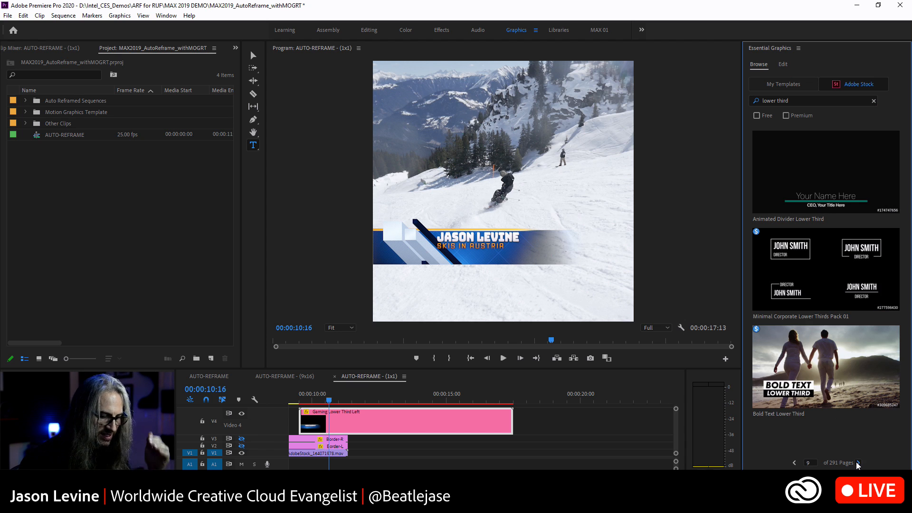
{"action": "left_click", "coordinate": [858, 464]}
{"action": "left_click", "coordinate": [858, 464]}
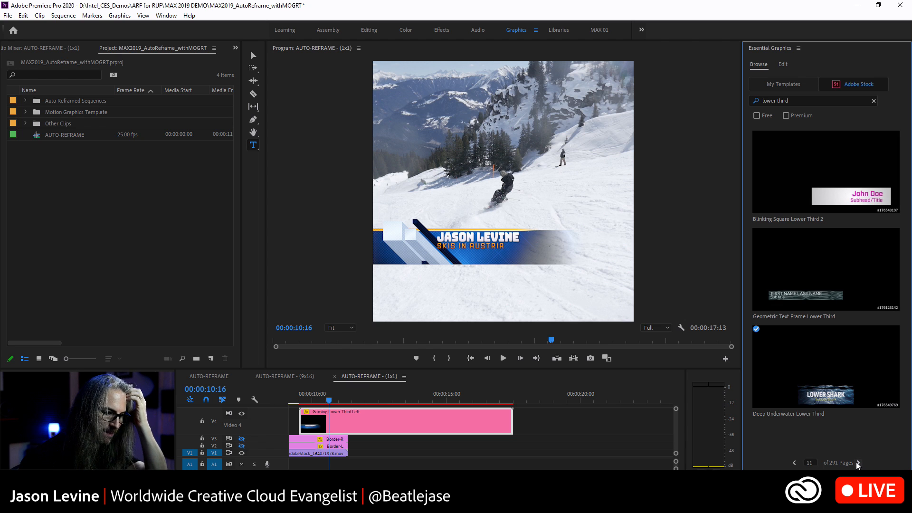
{"action": "left_click", "coordinate": [858, 464]}
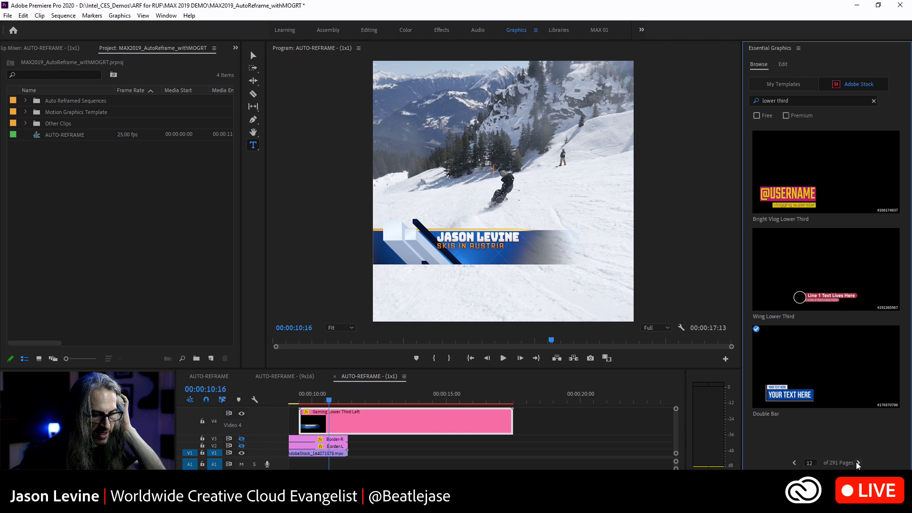
{"action": "left_click", "coordinate": [858, 463]}
{"action": "left_click", "coordinate": [858, 463]}
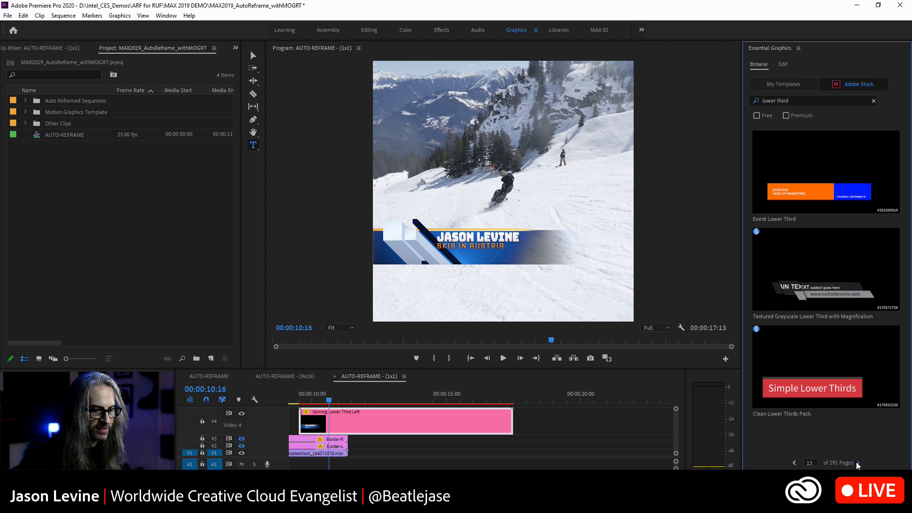
{"action": "left_click", "coordinate": [858, 463]}
{"action": "left_click", "coordinate": [858, 463]}
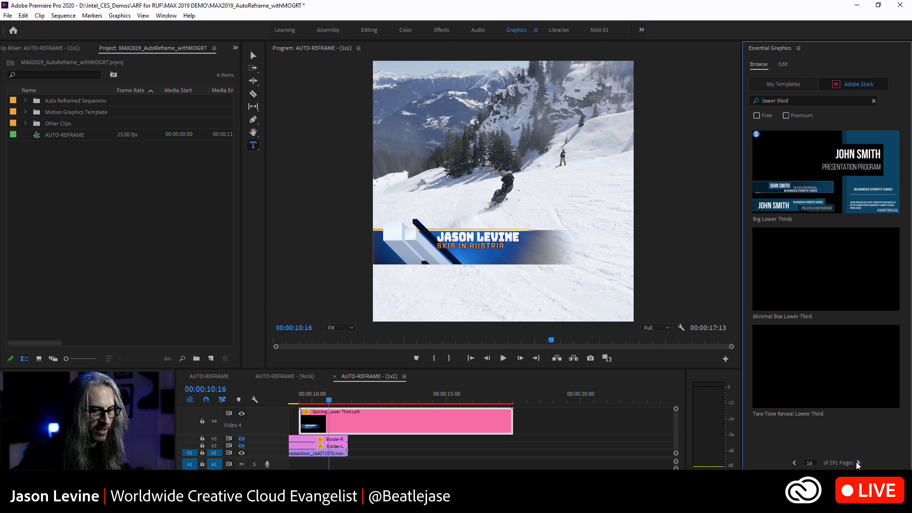
{"action": "left_click", "coordinate": [858, 463]}
{"action": "left_click", "coordinate": [858, 463]}
{"action": "left_click", "coordinate": [858, 463]}
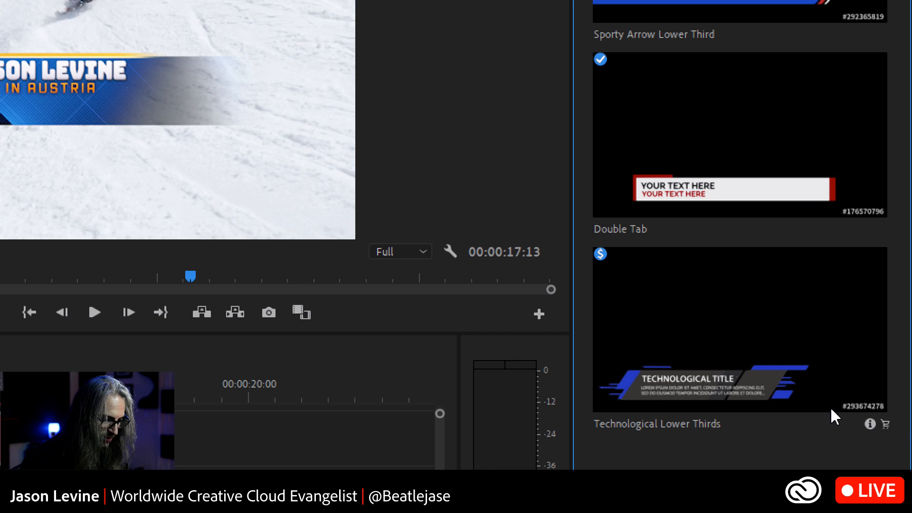
Examine the Technological Lower Thirds template's details, return to the results and limit them to free templates.
{"action": "left_click", "coordinate": [870, 424]}
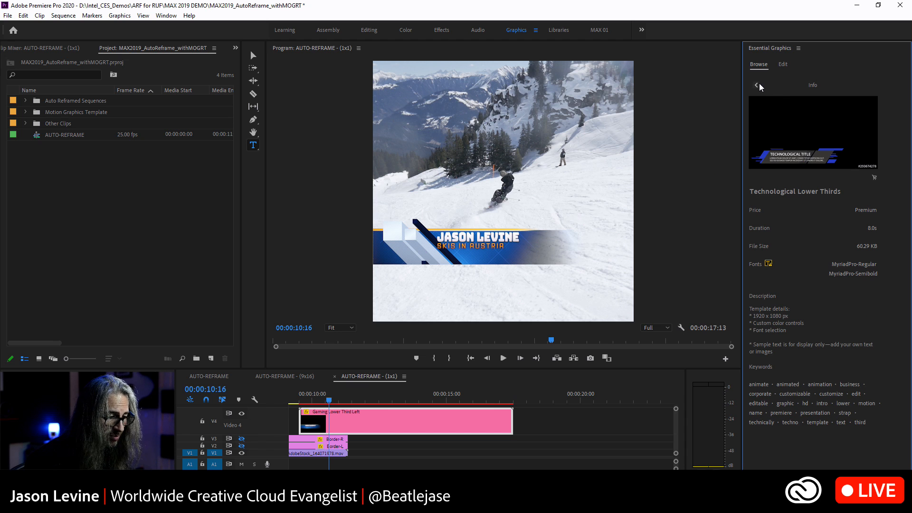
{"action": "left_click", "coordinate": [757, 85]}
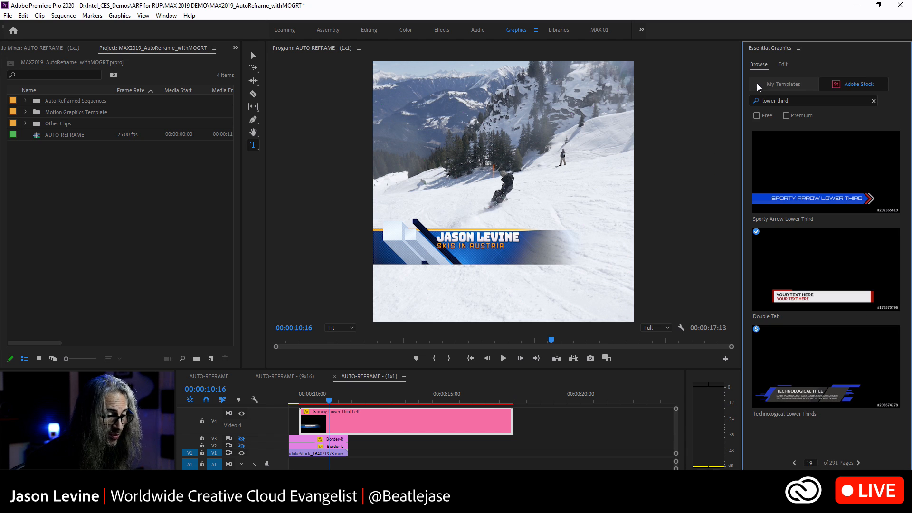
{"action": "left_click", "coordinate": [756, 116]}
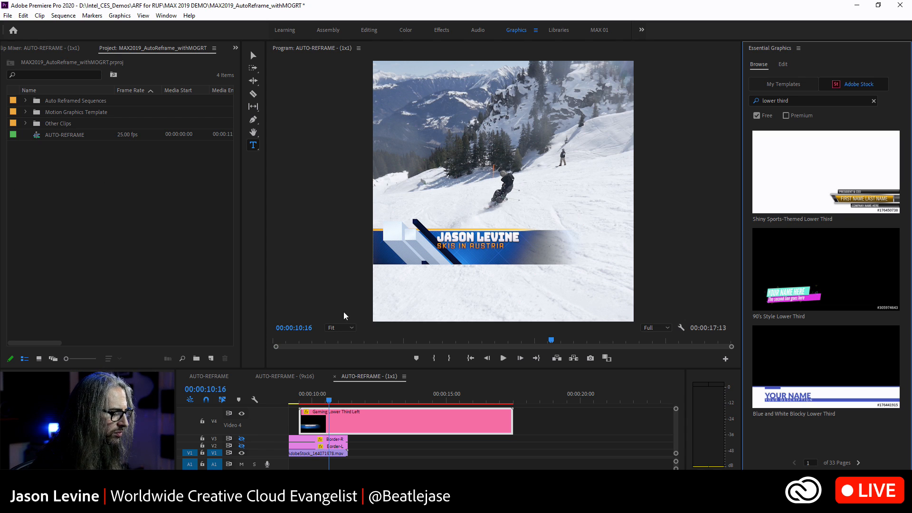
Cut the Gaming Lower Third Left clip from Video 4 in the AUTO-REFRAME - (1x1) sequence.
{"action": "left_click", "coordinate": [421, 403]}
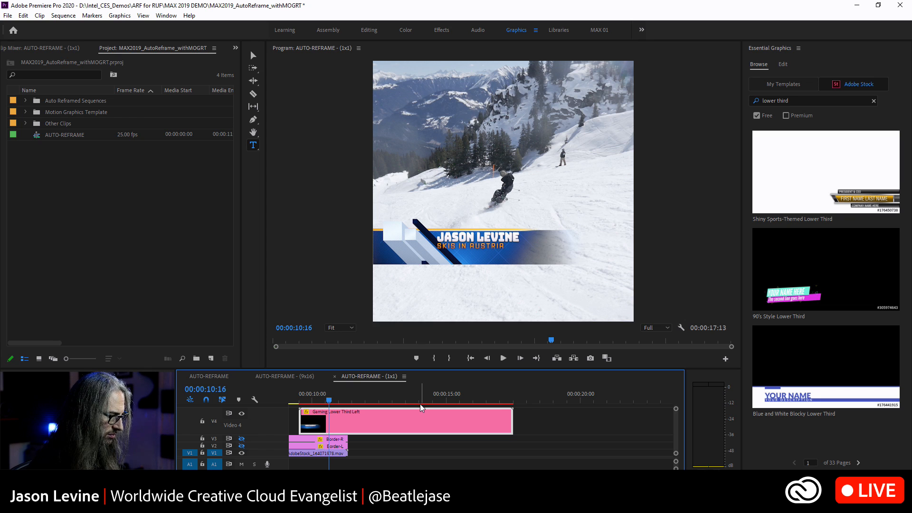
{"action": "key", "text": "super"}
{"action": "key", "text": "Escape"}
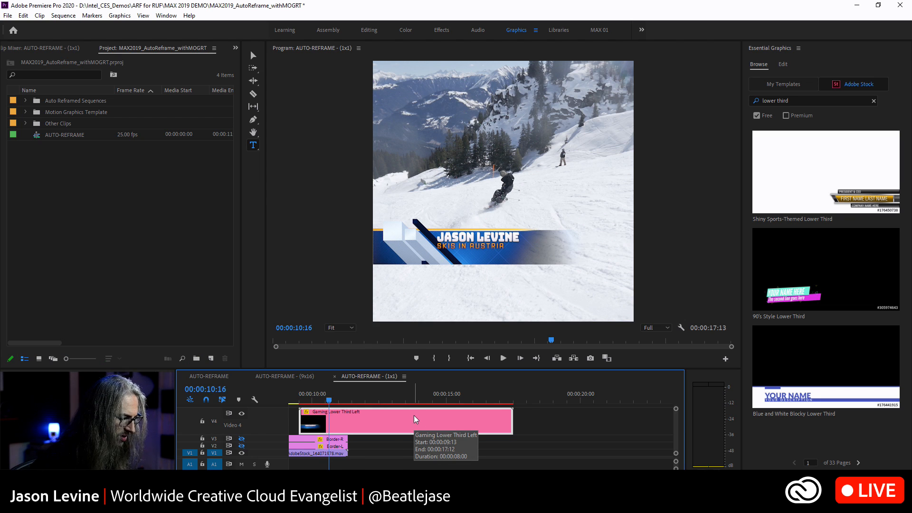
{"action": "left_click", "coordinate": [23, 15]}
{"action": "left_click", "coordinate": [30, 54]}
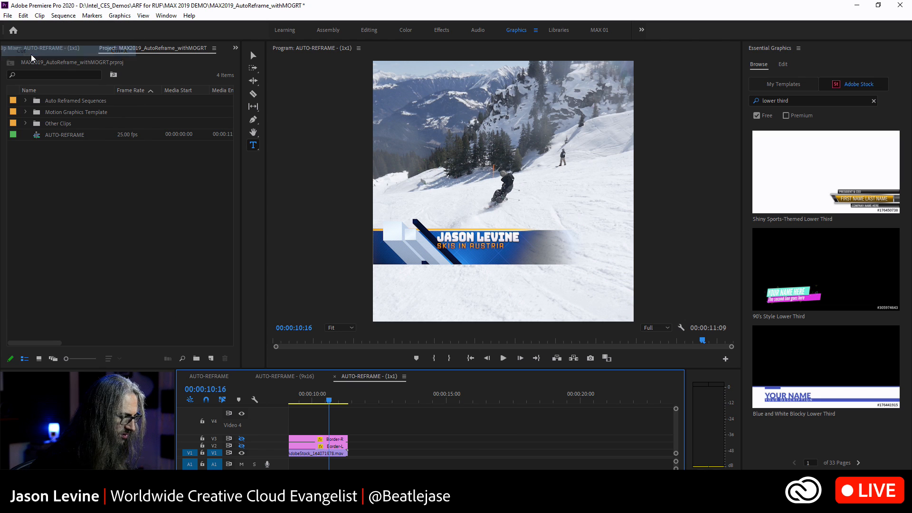
Paste the cut gaming lower third into the original AUTO-REFRAME sequence at 00:00:03:02.
{"action": "left_click", "coordinate": [287, 376]}
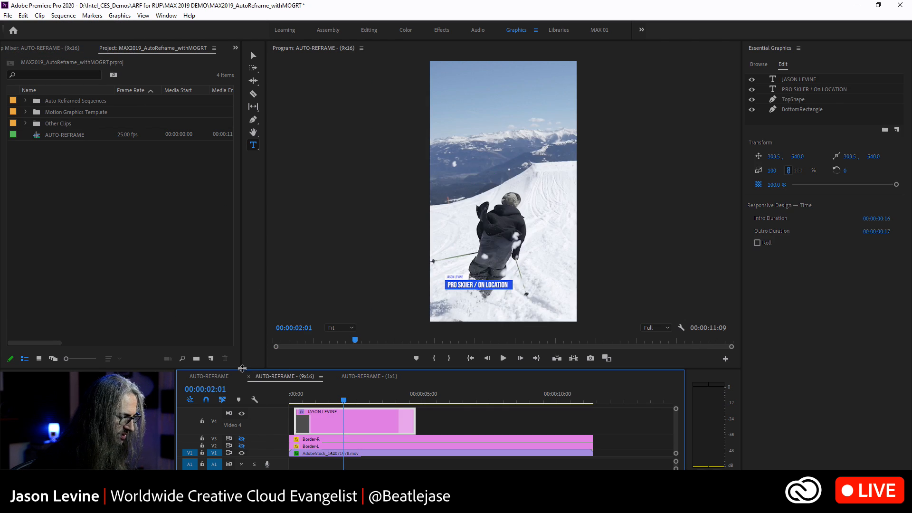
{"action": "left_click", "coordinate": [220, 376]}
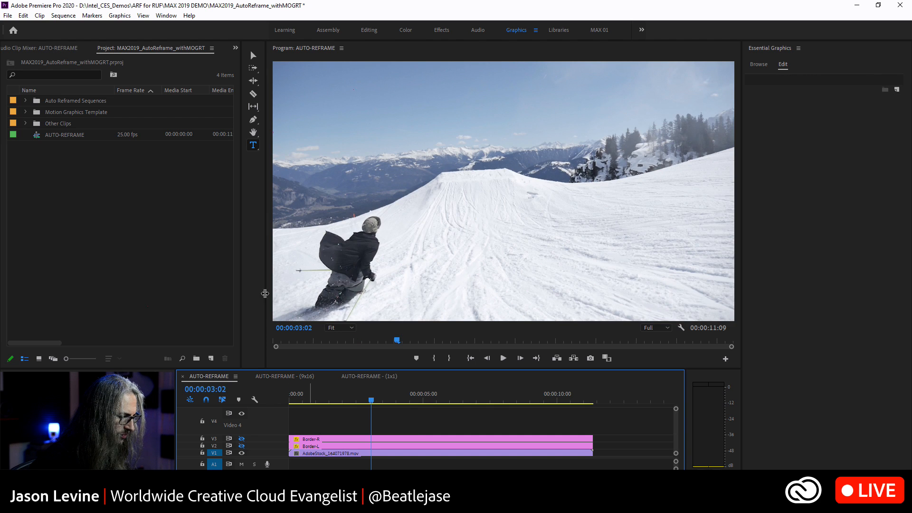
{"action": "left_click", "coordinate": [23, 15]}
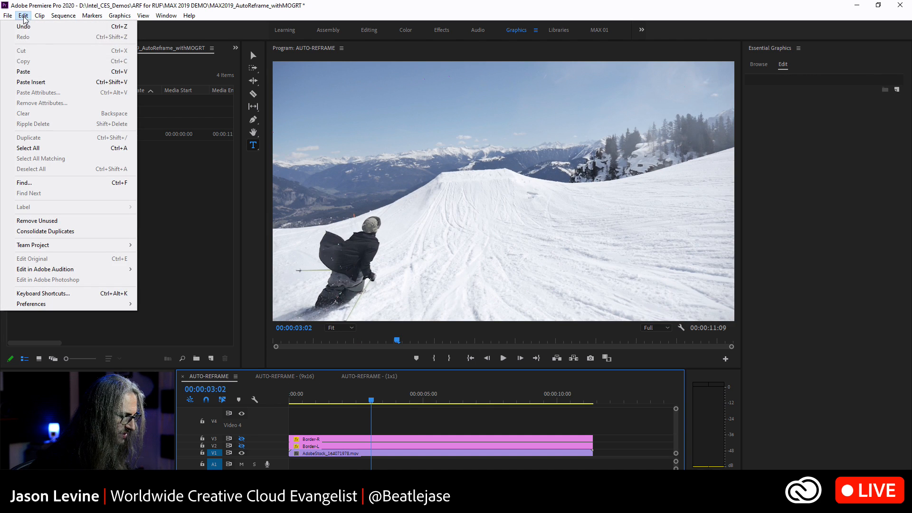
{"action": "left_click", "coordinate": [37, 71]}
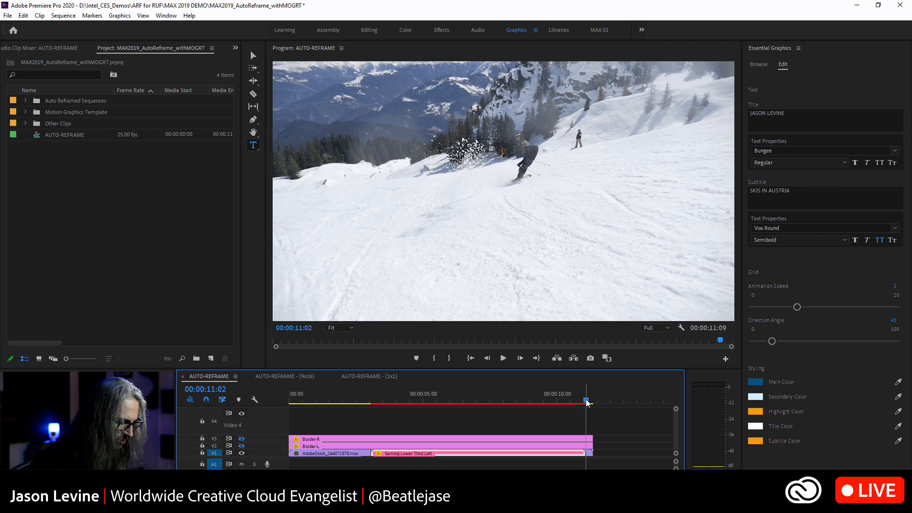
Preview the pasted gaming lower third around 00:00:04:14 and move its clip from Video 1 up to Video 4.
{"action": "left_click_drag", "start_coordinate": [587, 400], "coordinate": [411, 418]}
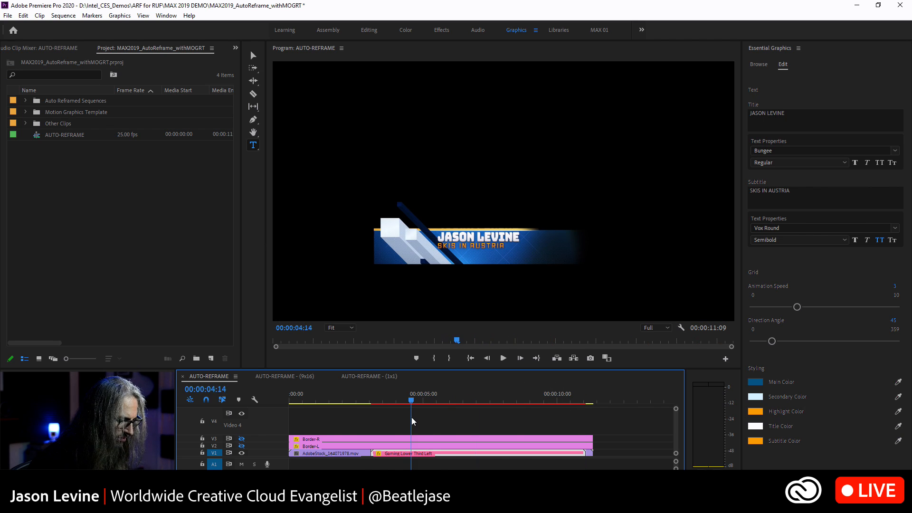
{"action": "left_click_drag", "start_coordinate": [397, 454], "coordinate": [413, 398]}
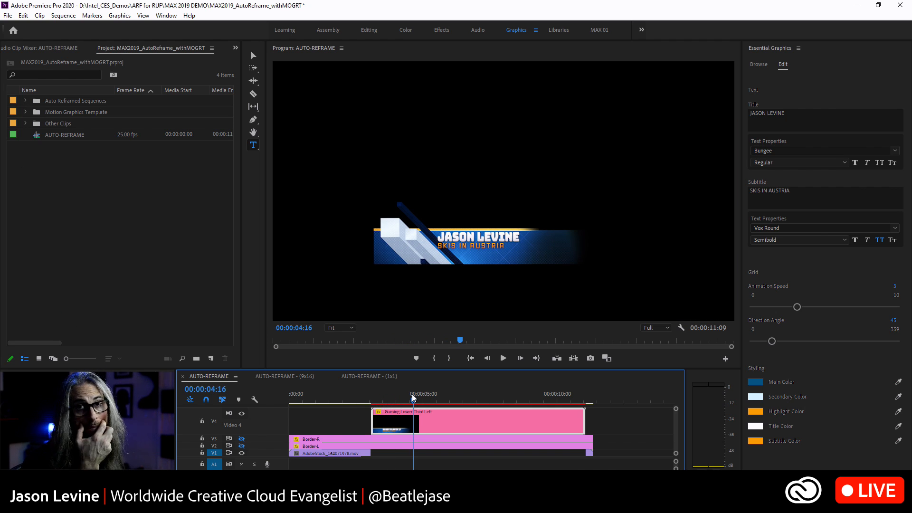